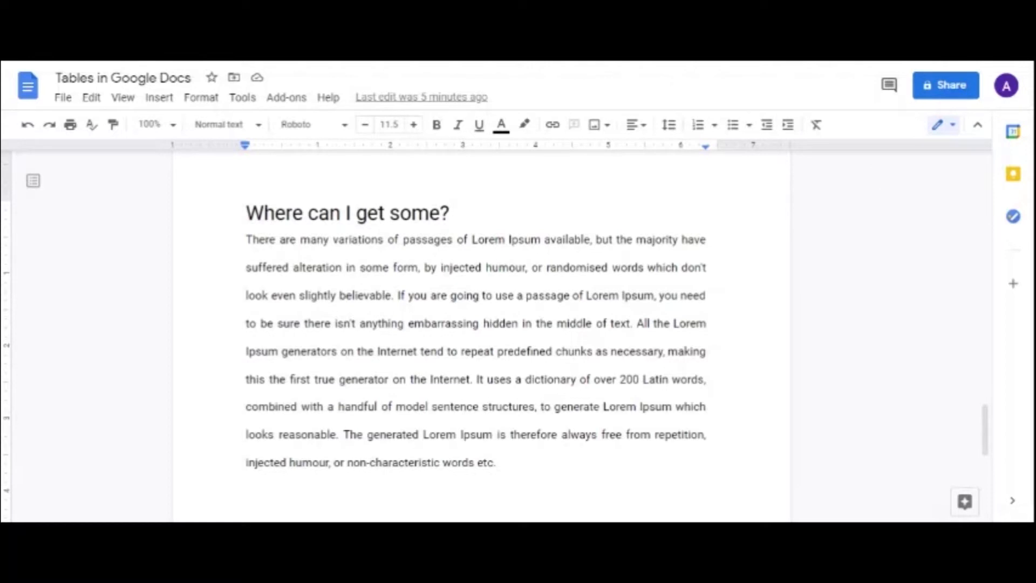
Step: Insert a 2 x 2 table below the last paragraph of the "Where can I get some?" section
scroll(475, 324, "down", 3)
scroll(475, 324, "up", 3)
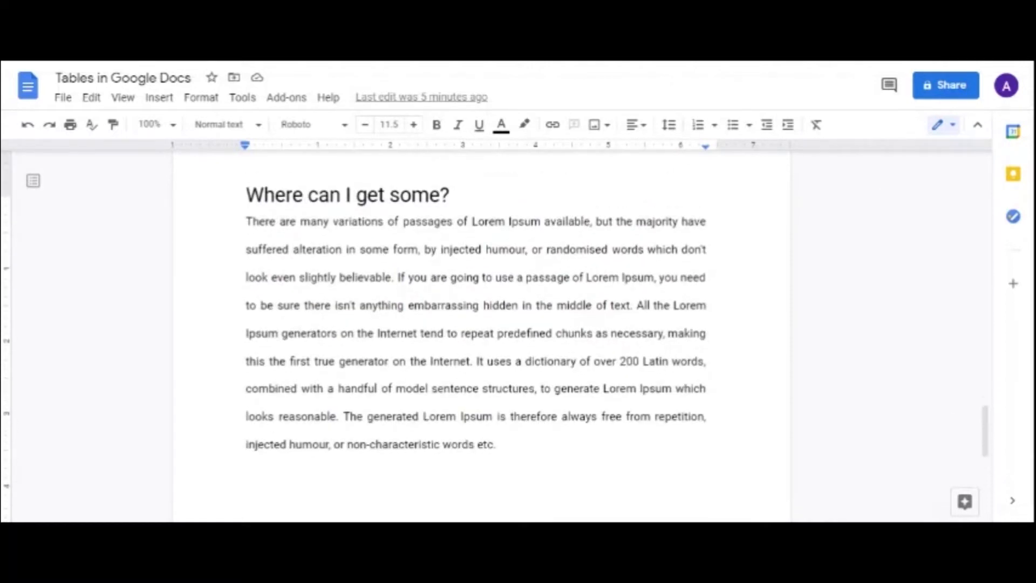
scroll(475, 324, "down", 1)
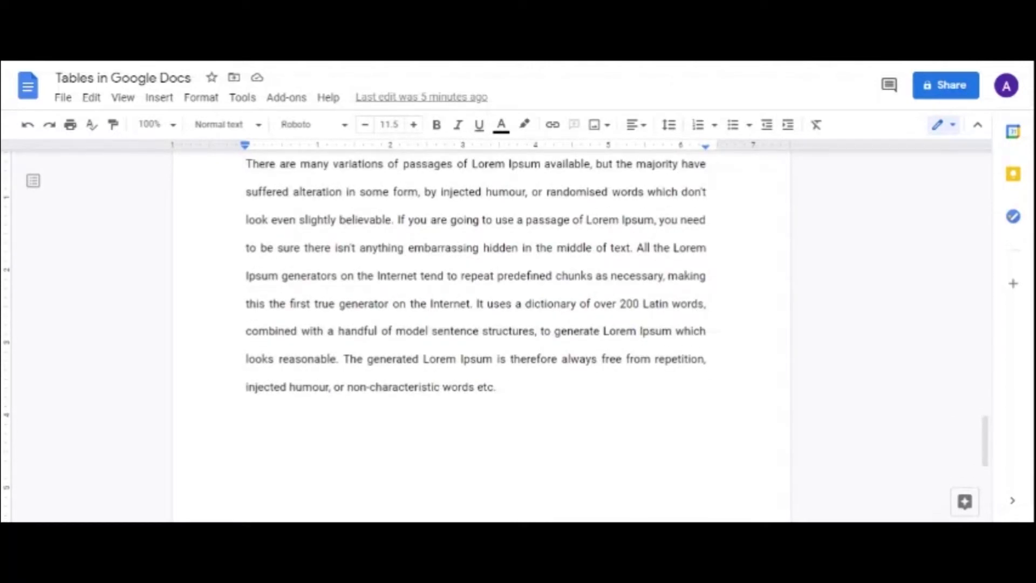
left_click(157, 99)
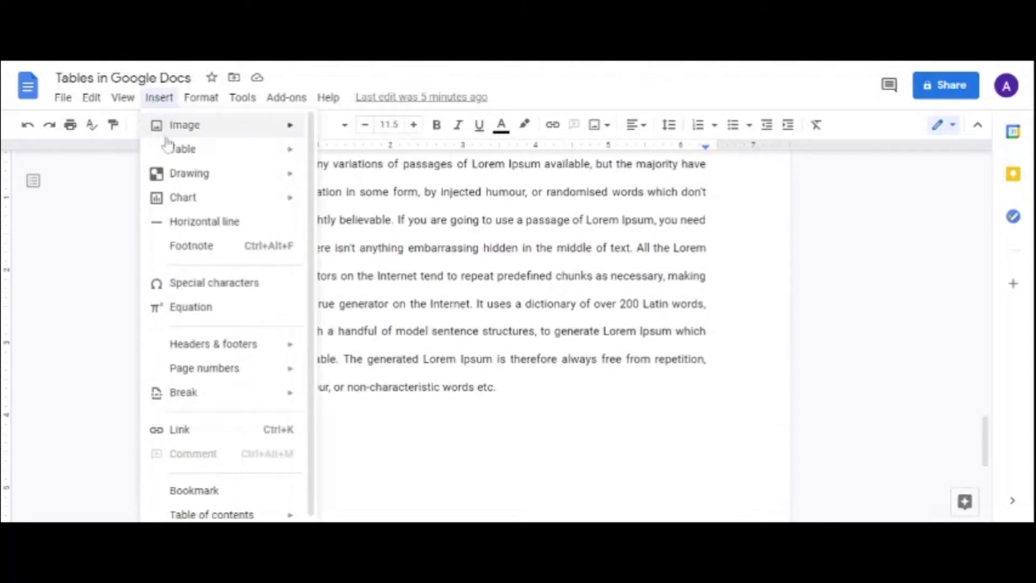
mouse_move(171, 153)
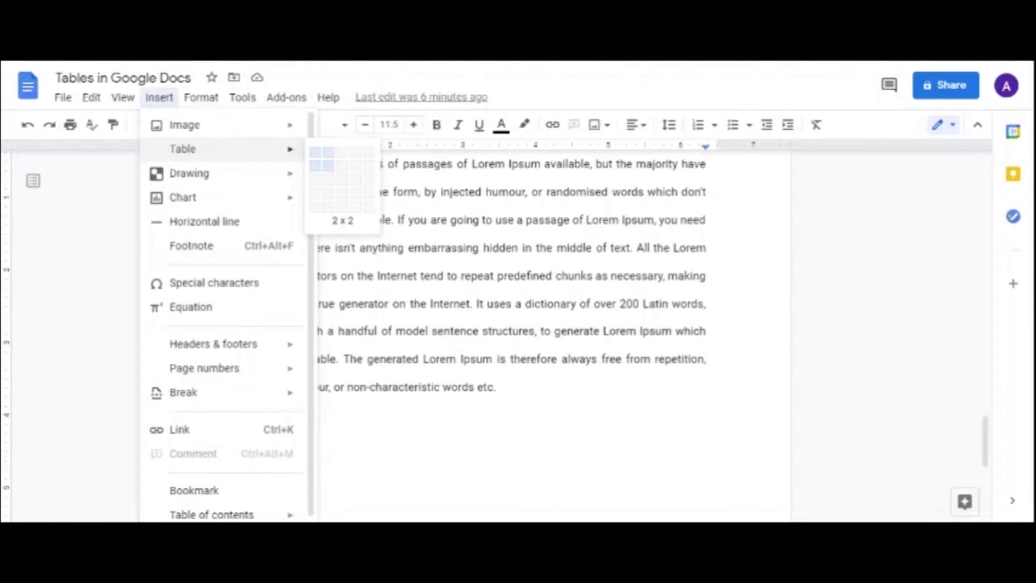
left_click(329, 166)
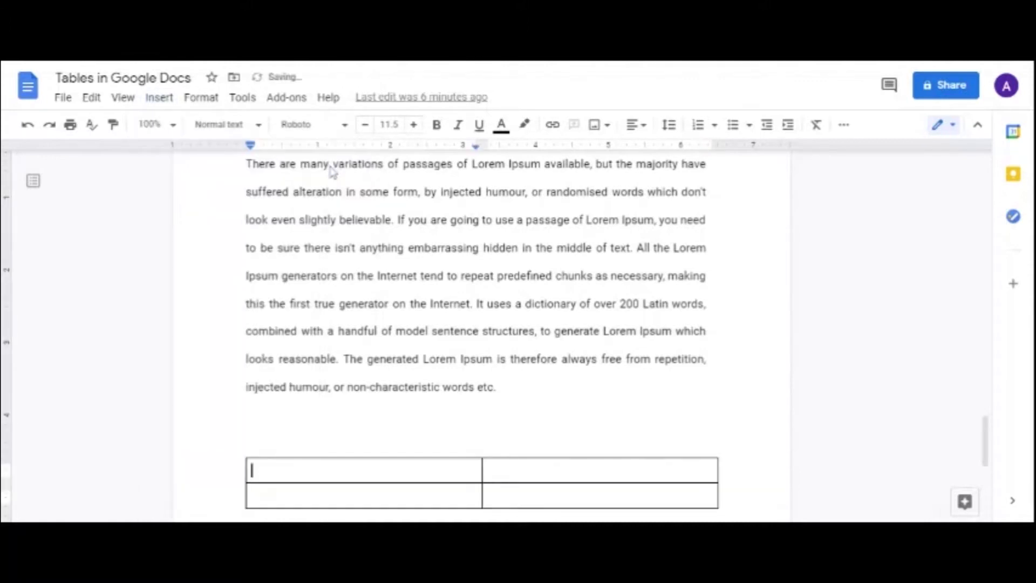
Step: Fill the header row with "Name" and "Roll #", and enter the first student's name and roll number in the second row
scroll(481, 336, "down", 2)
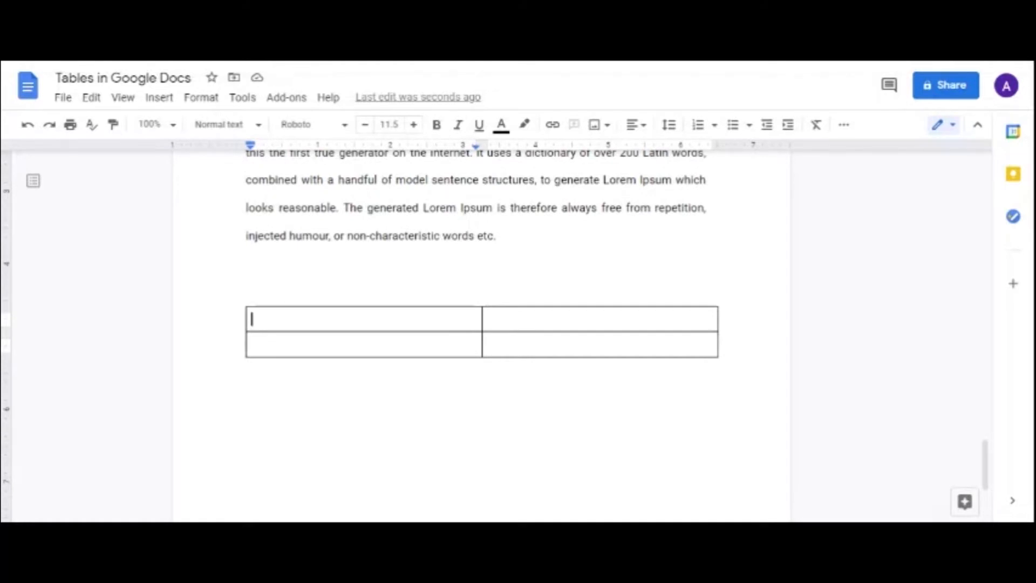
type("Name")
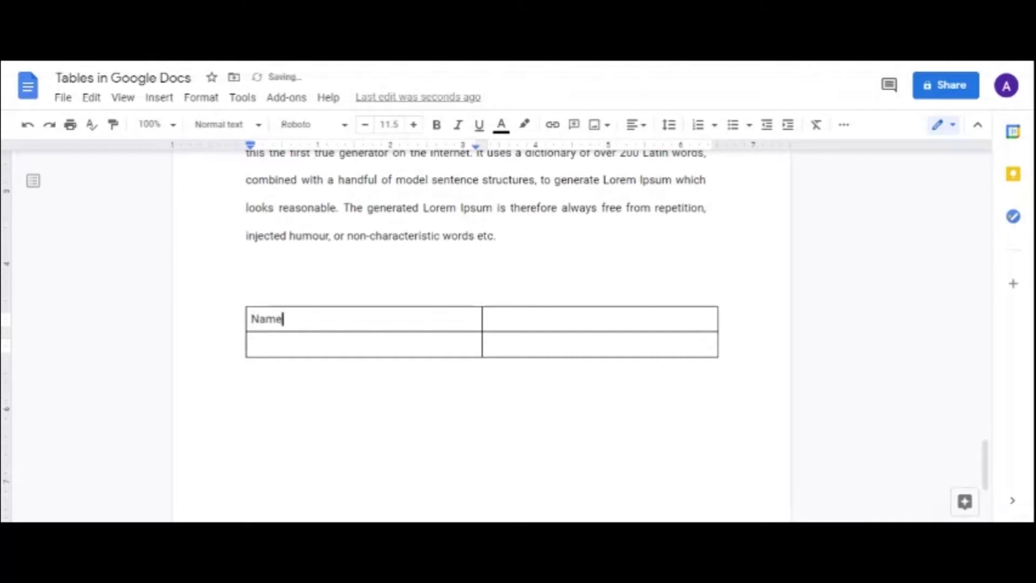
key("Tab")
type("Roll #")
key("Tab")
type("Hassan")
key("Tab")
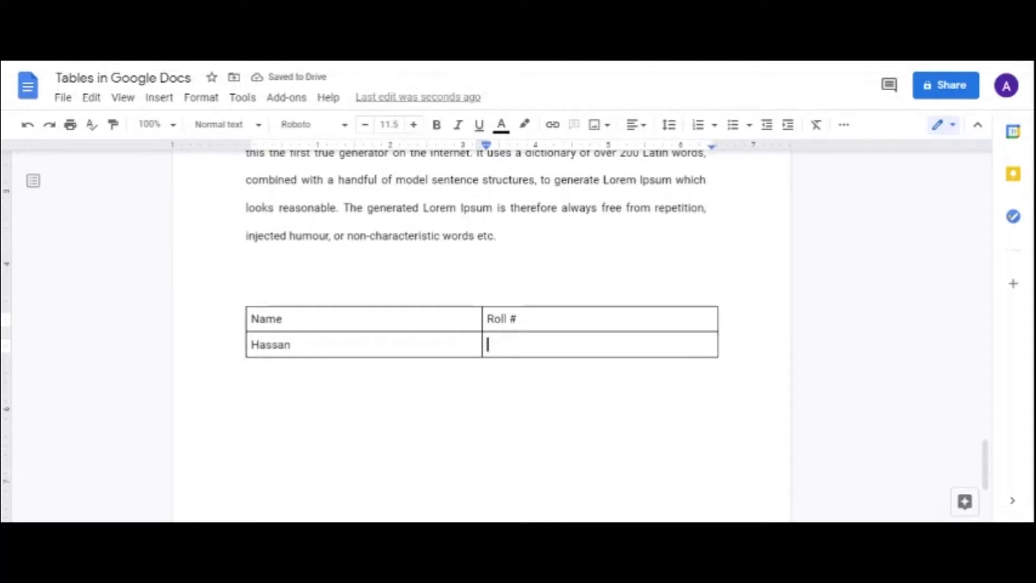
type("123")
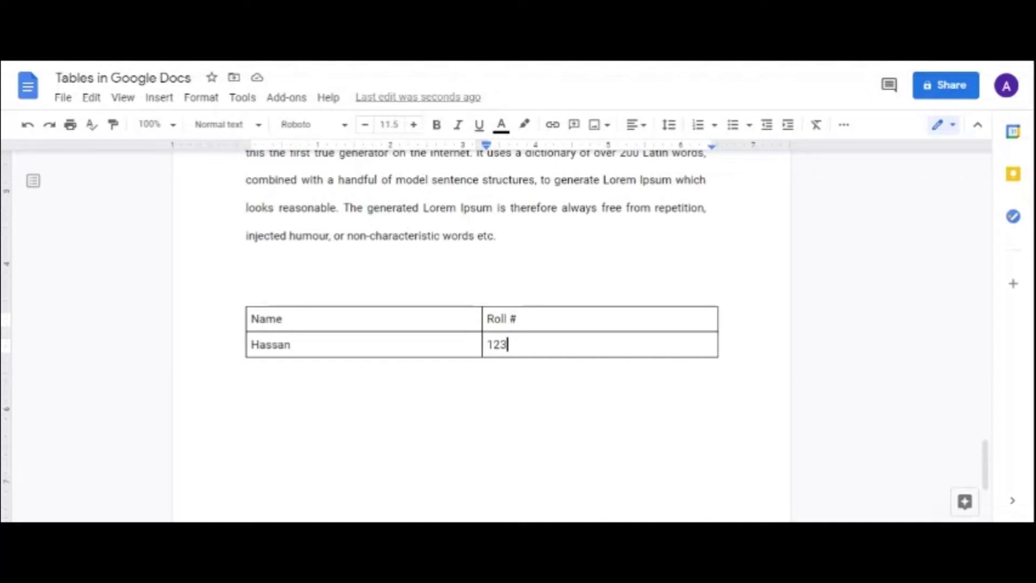
Step: Insert a new table row below the first student's row
right_click(535, 345)
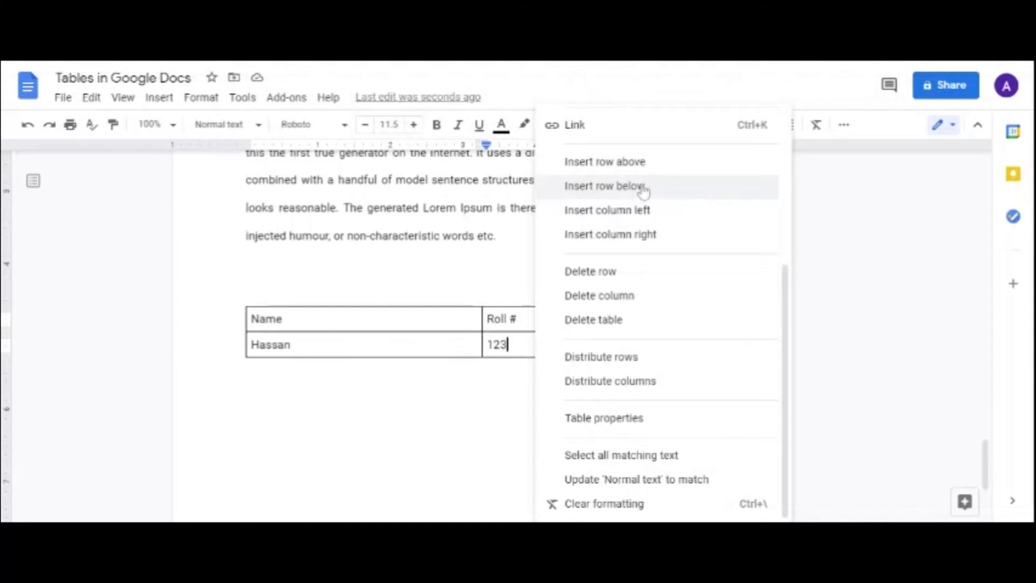
scroll(643, 203, "up", 5)
scroll(644, 205, "down", 5)
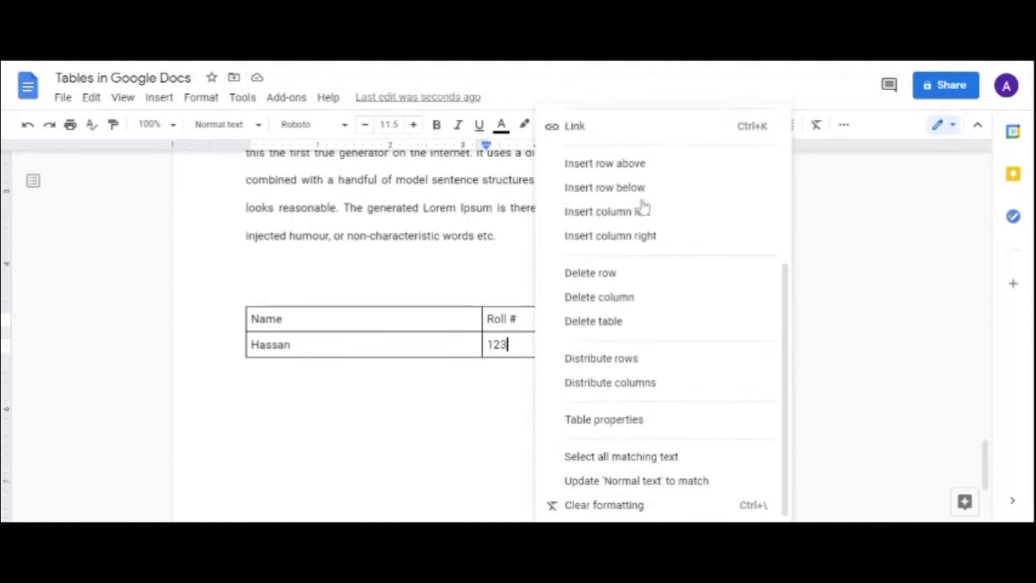
scroll(643, 206, "up", 4)
scroll(643, 206, "down", 4)
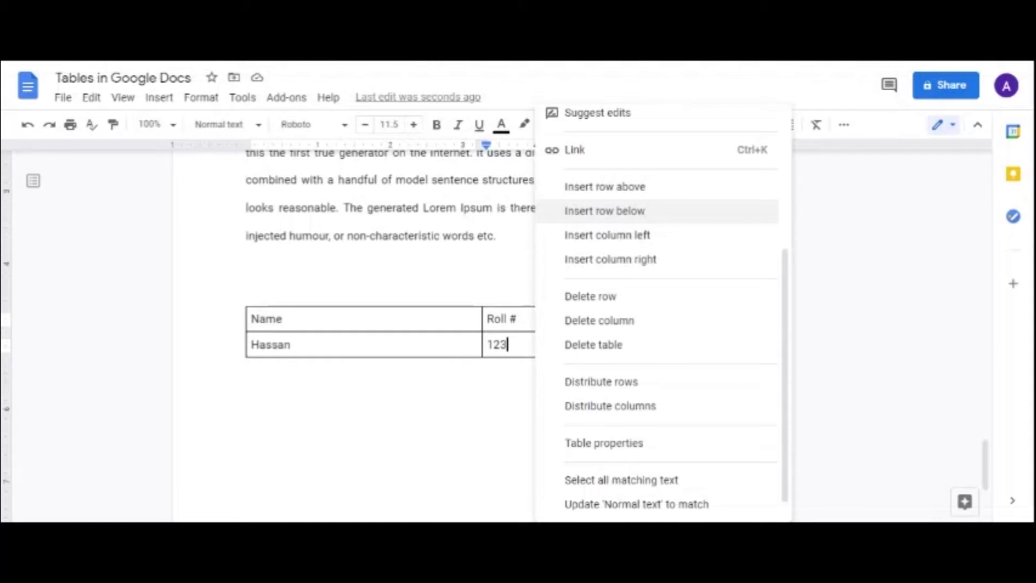
left_click(652, 215)
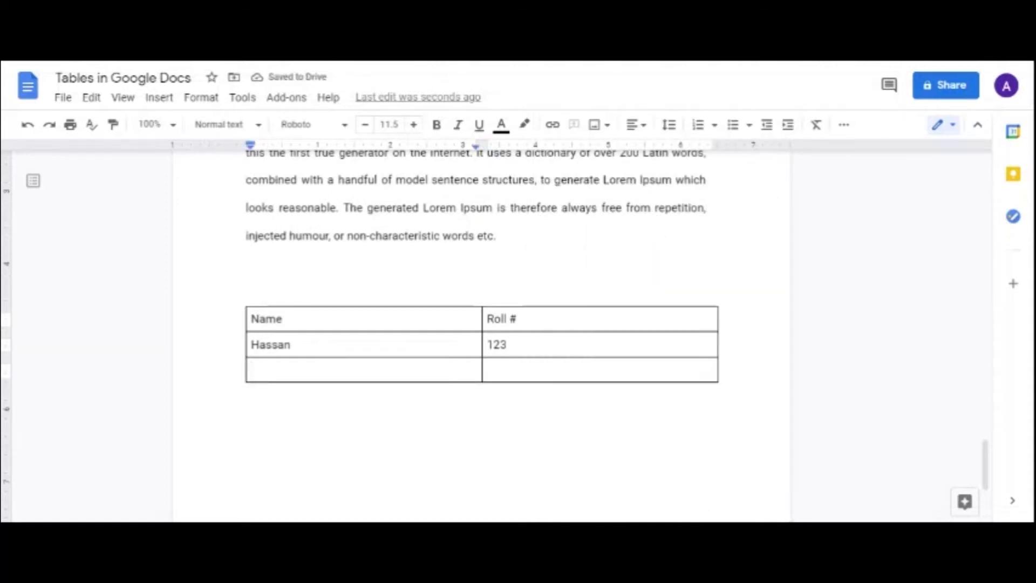
Step: Enter the second student's name and roll number in the new row
type("Bilal")
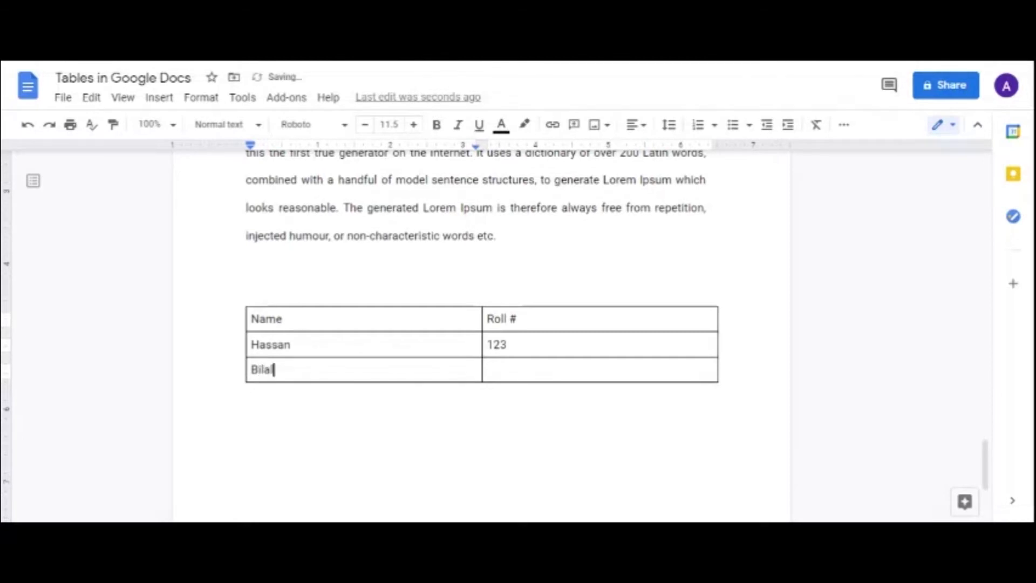
key("Tab")
type("8")
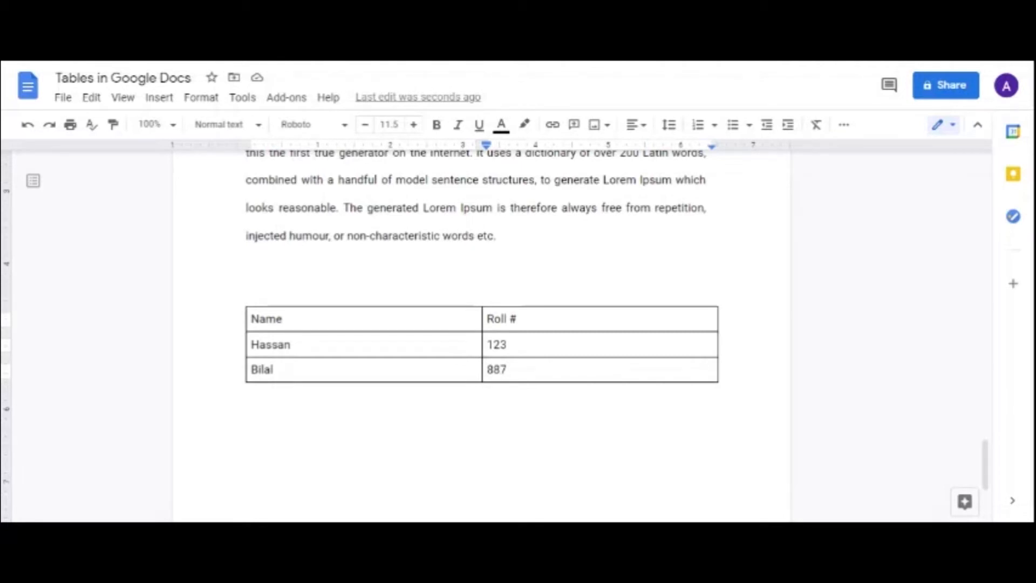
Step: Add an empty row at the end of the table, below the second student's row
right_click(565, 370)
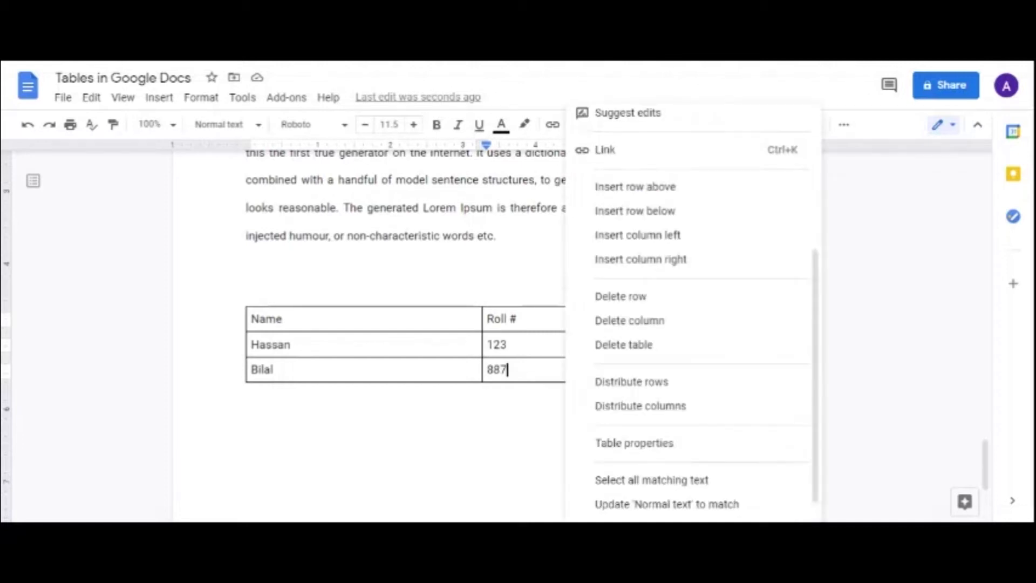
key("Escape")
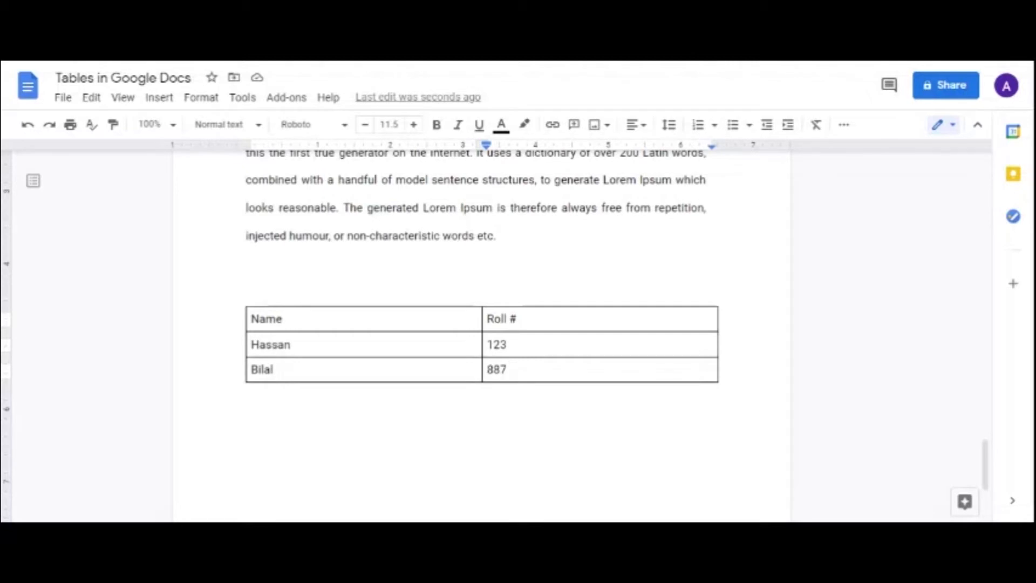
key("Tab")
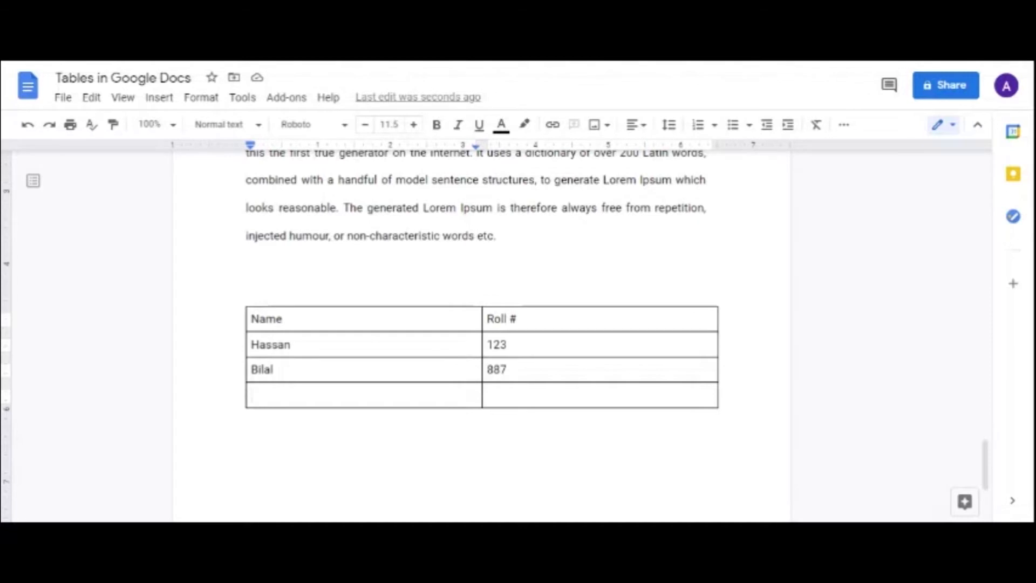
left_click(365, 307)
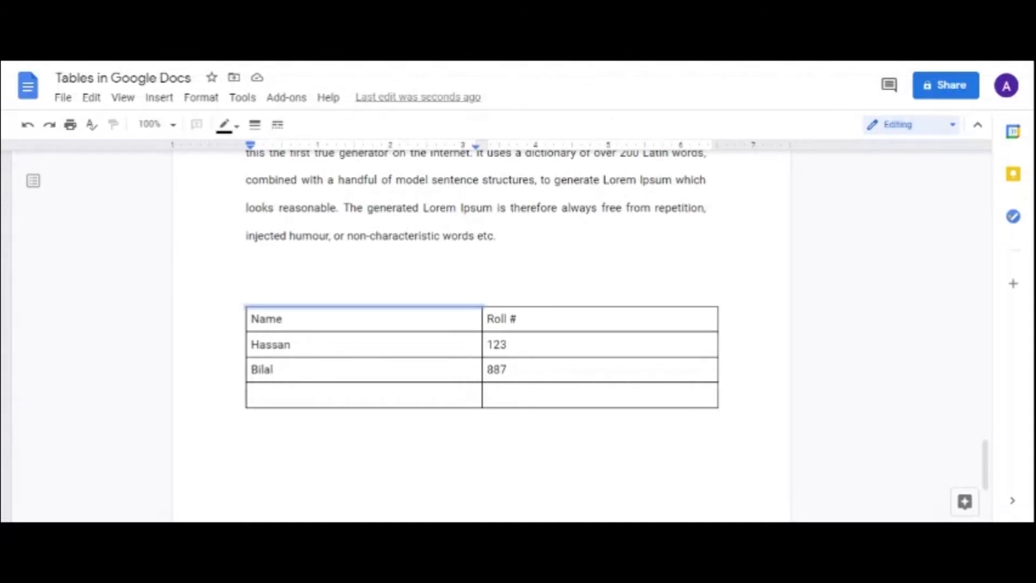
left_click(600, 307)
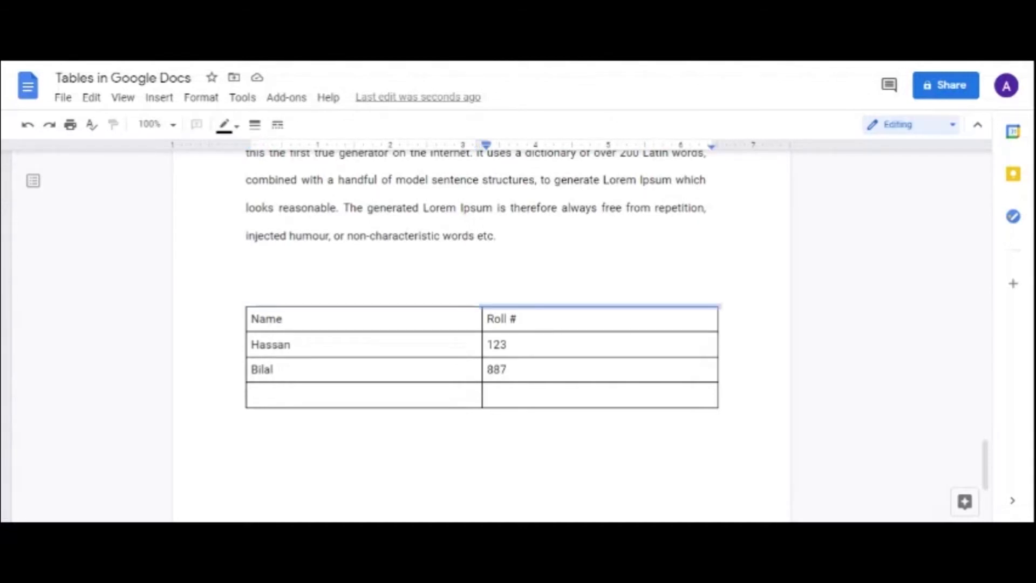
left_click(364, 307)
left_click(283, 319)
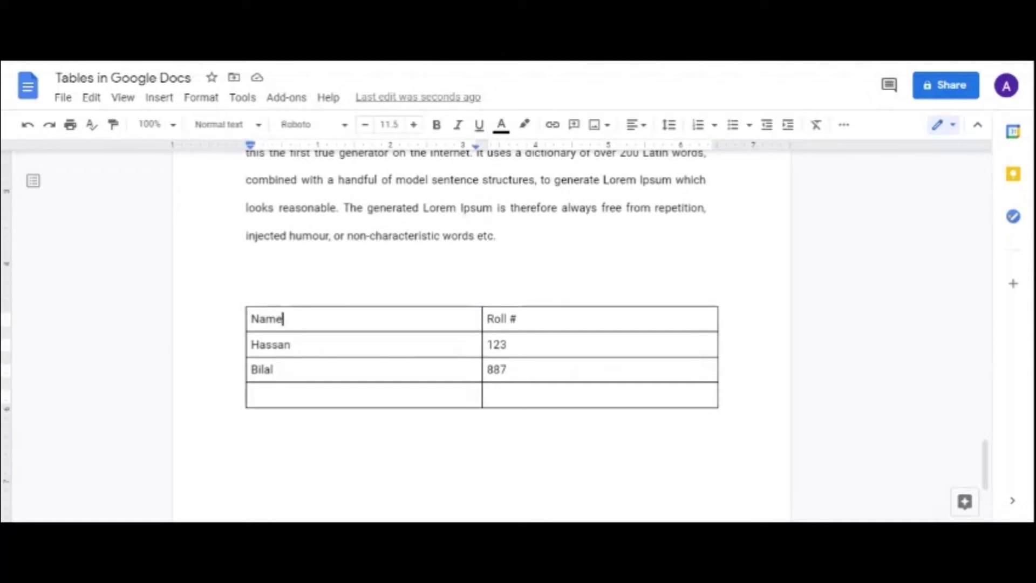
left_click_drag(324, 319, 562, 319)
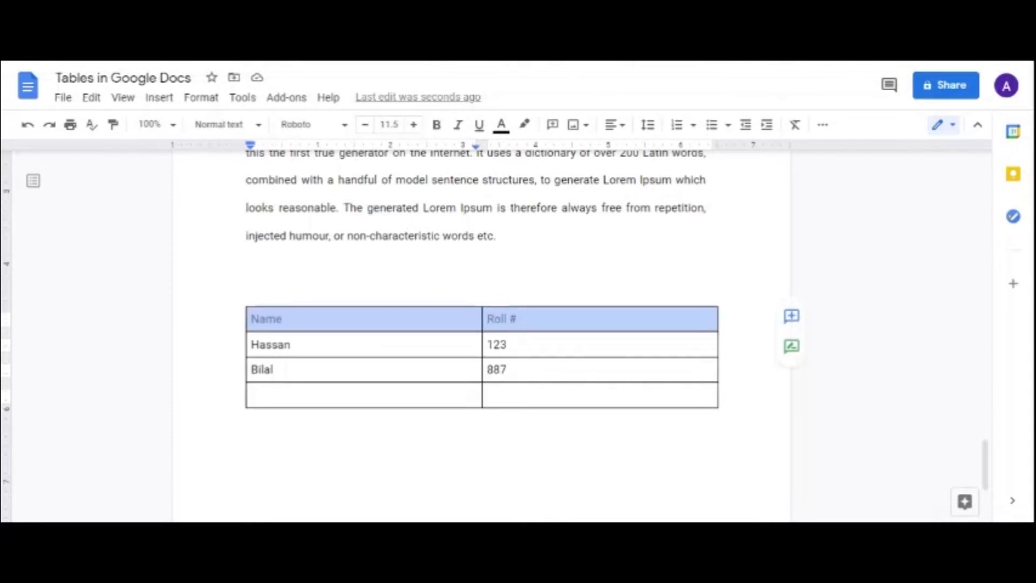
left_click(282, 319)
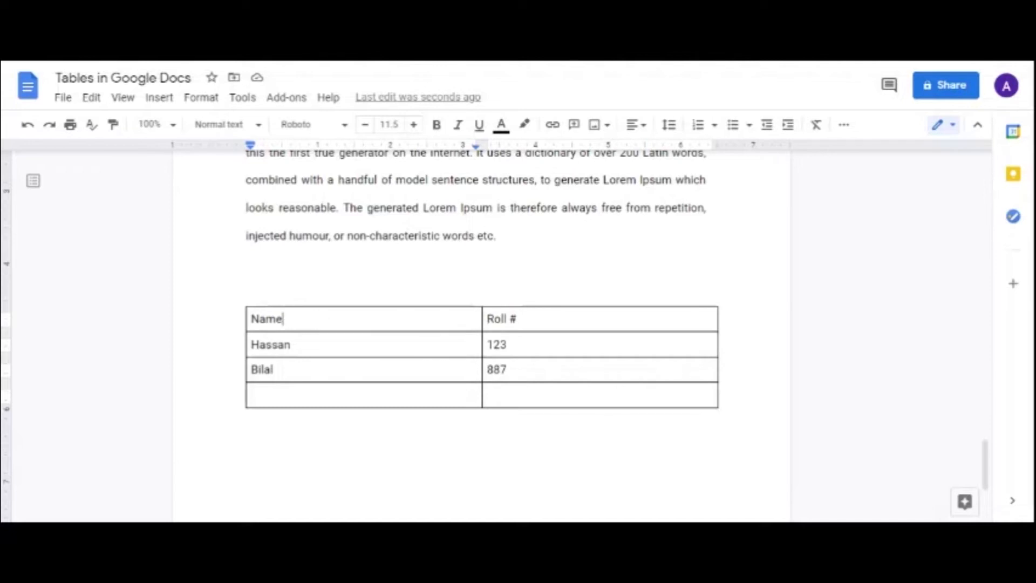
left_click(365, 307)
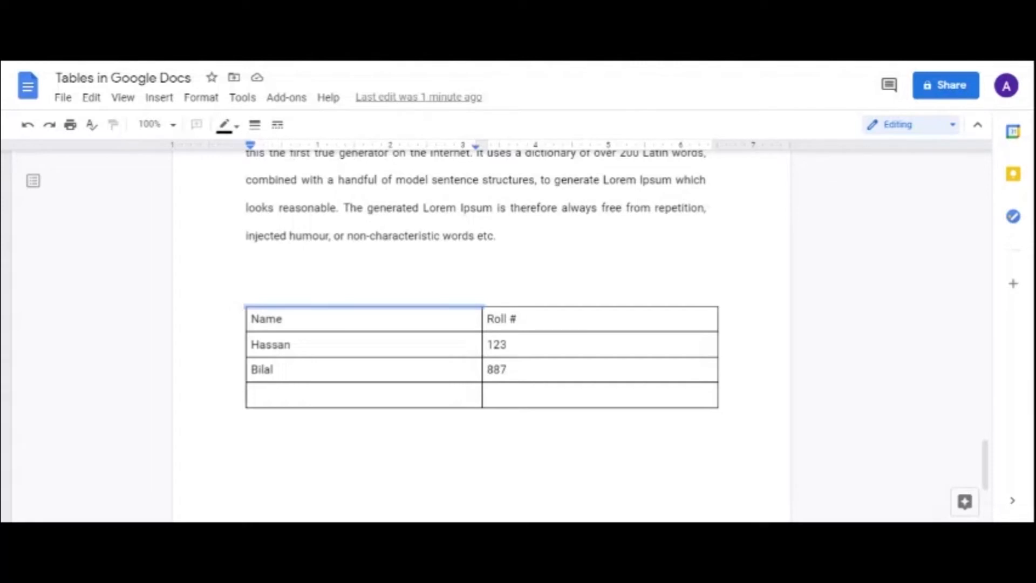
left_click(248, 274)
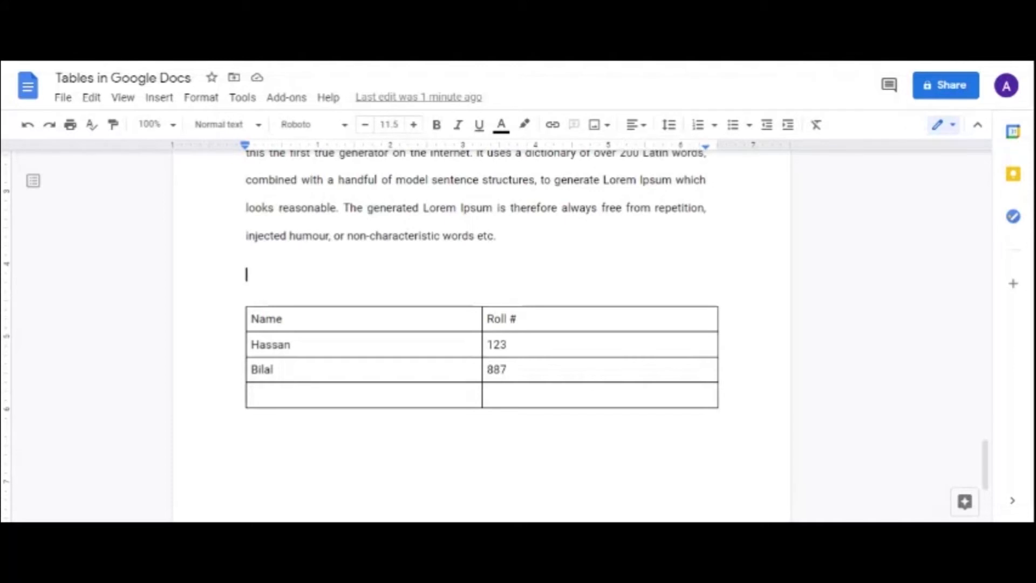
Step: Change the top border of the Name header cell to grey with a width of 2.25pt
left_click(365, 307)
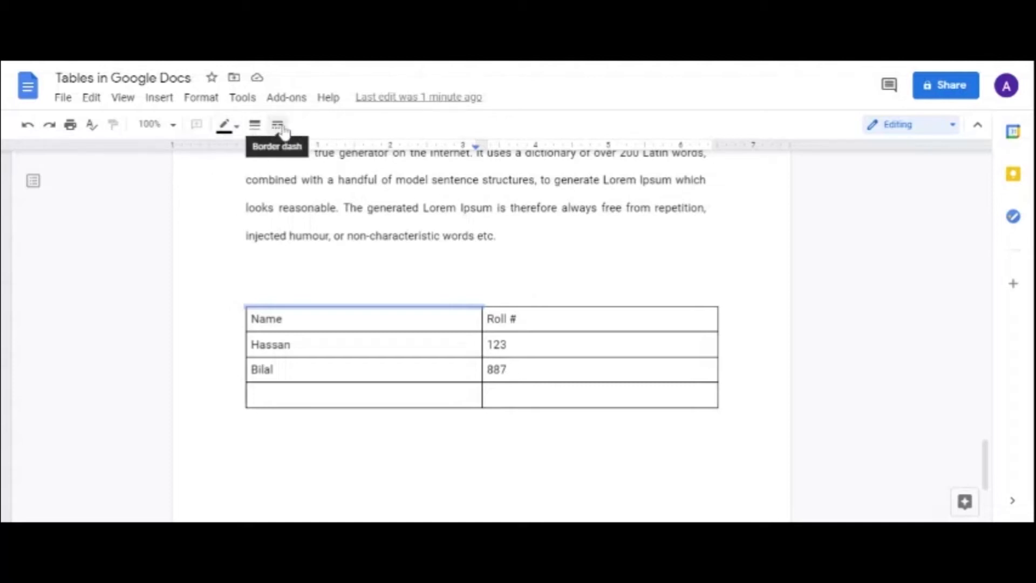
left_click(240, 128)
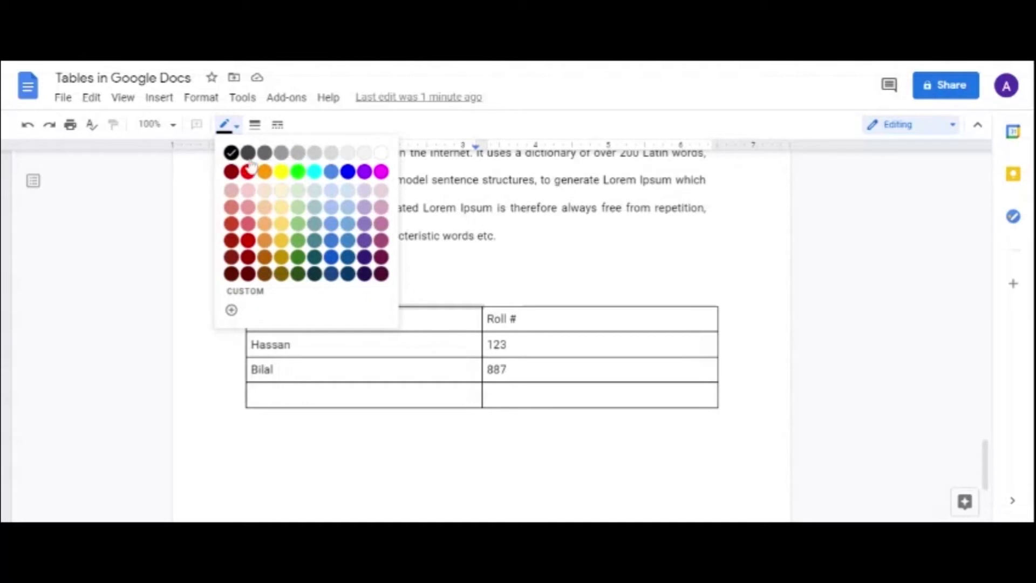
left_click(313, 155)
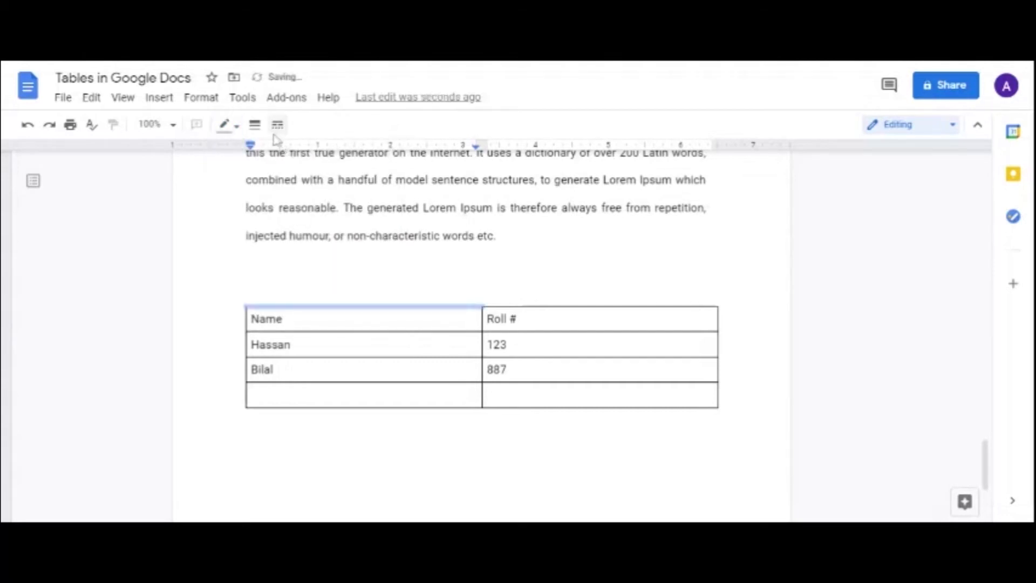
left_click(255, 125)
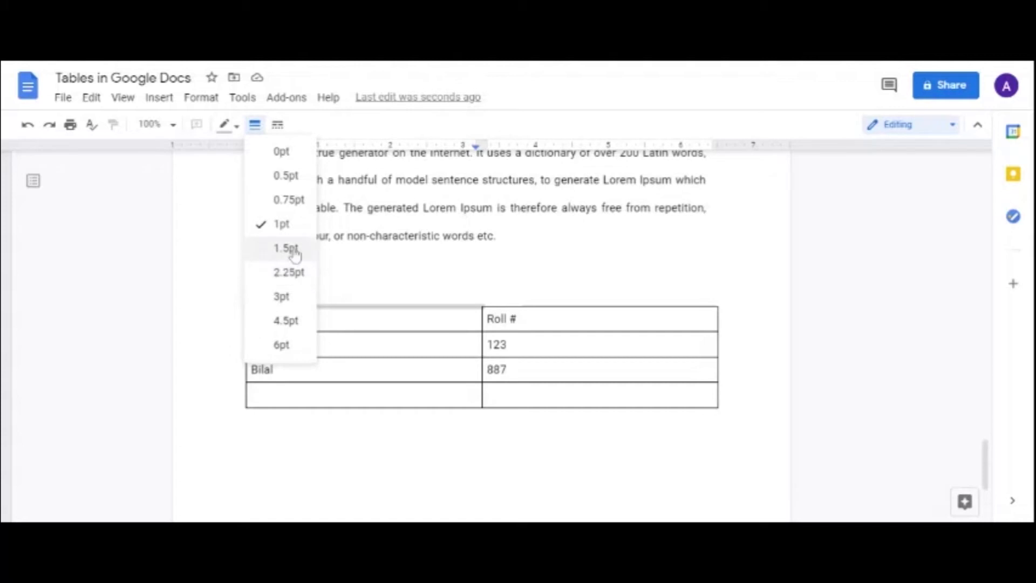
left_click(291, 273)
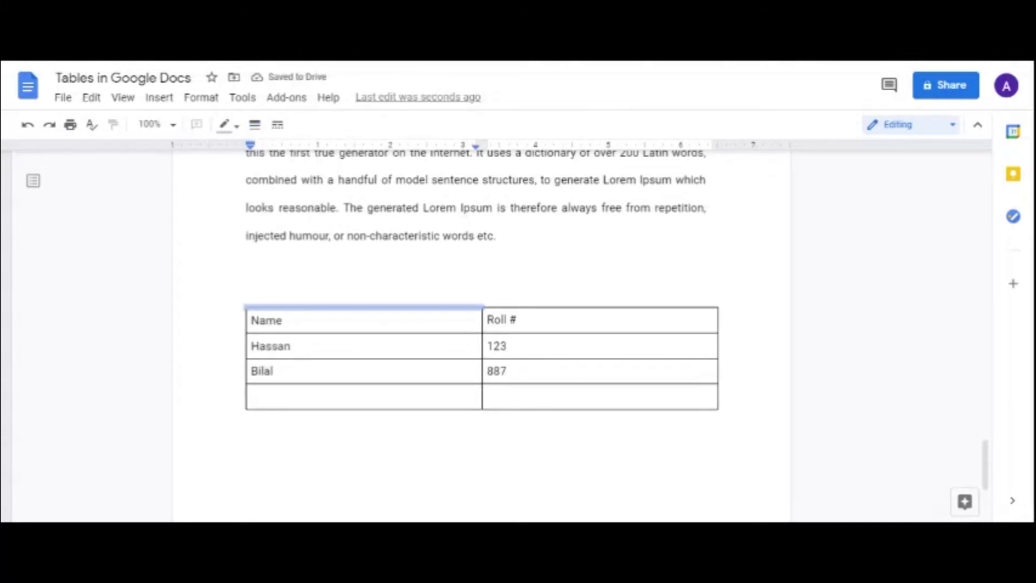
left_click(284, 320)
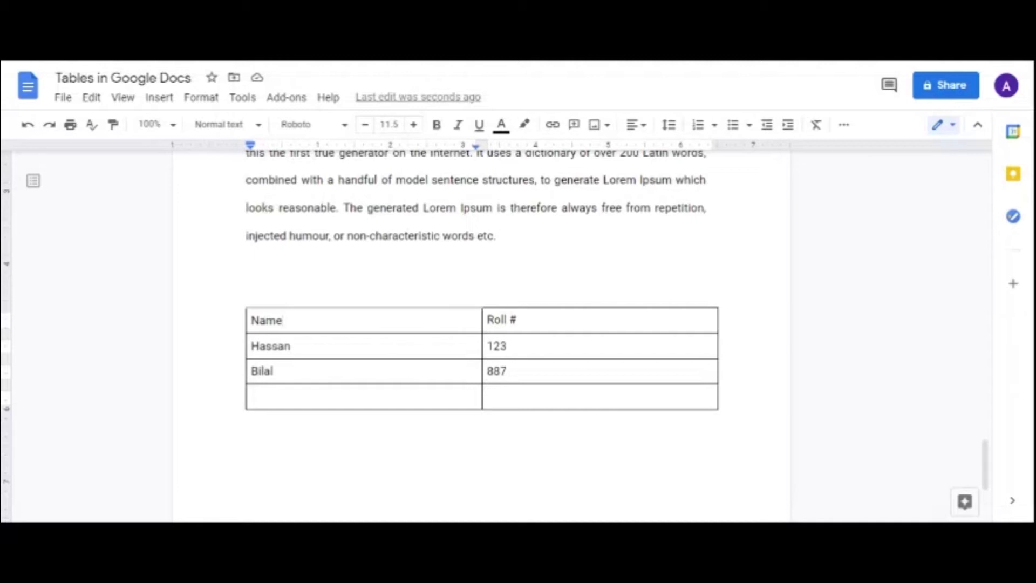
Step: Undo the width and colour changes on the Name header cell's top border
key("ctrl+z")
key("ctrl+z")
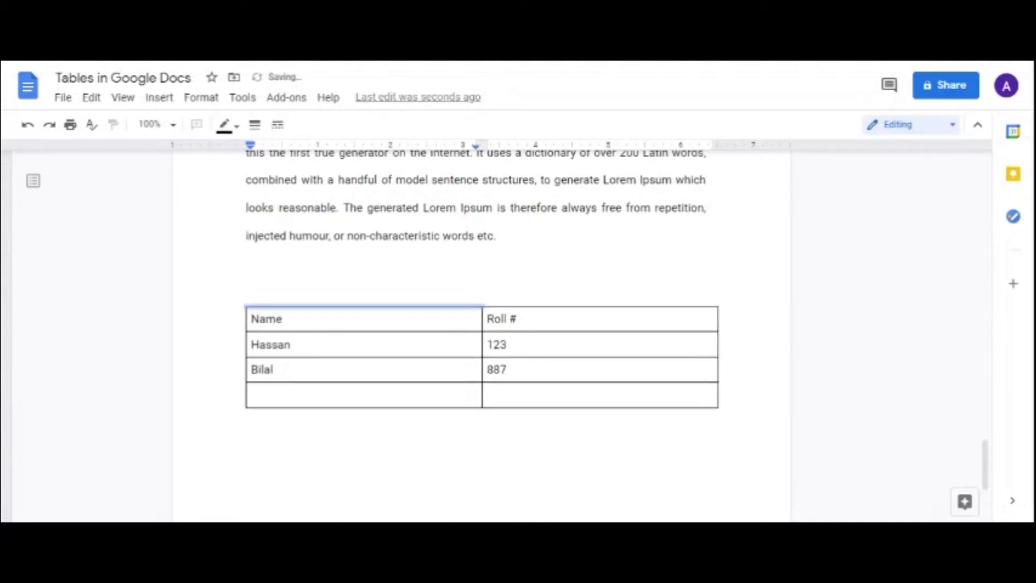
key("ctrl+z")
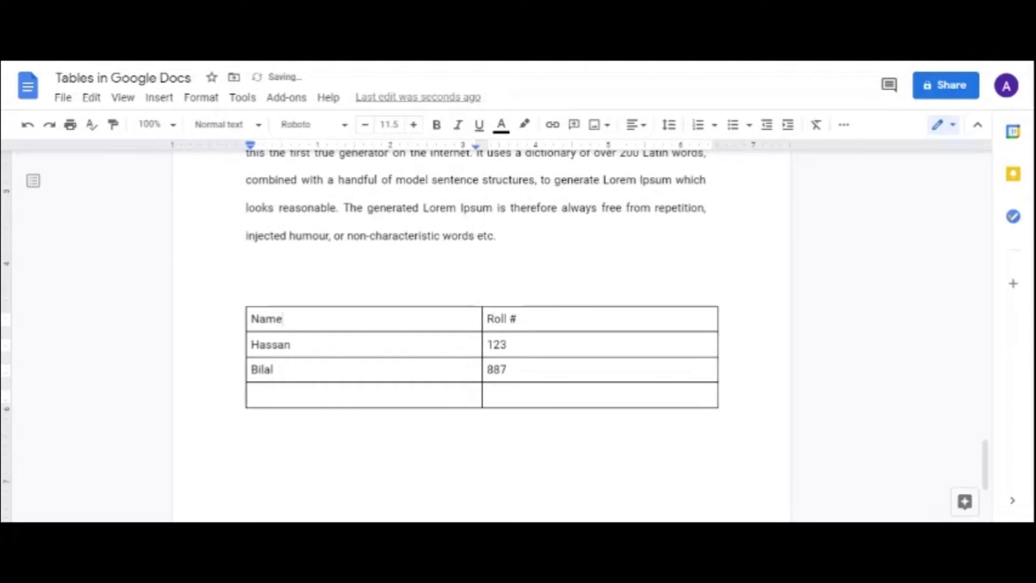
Step: Set the borders of the whole table to grey with a width of 2.25 pt
left_click_drag(283, 320, 562, 395)
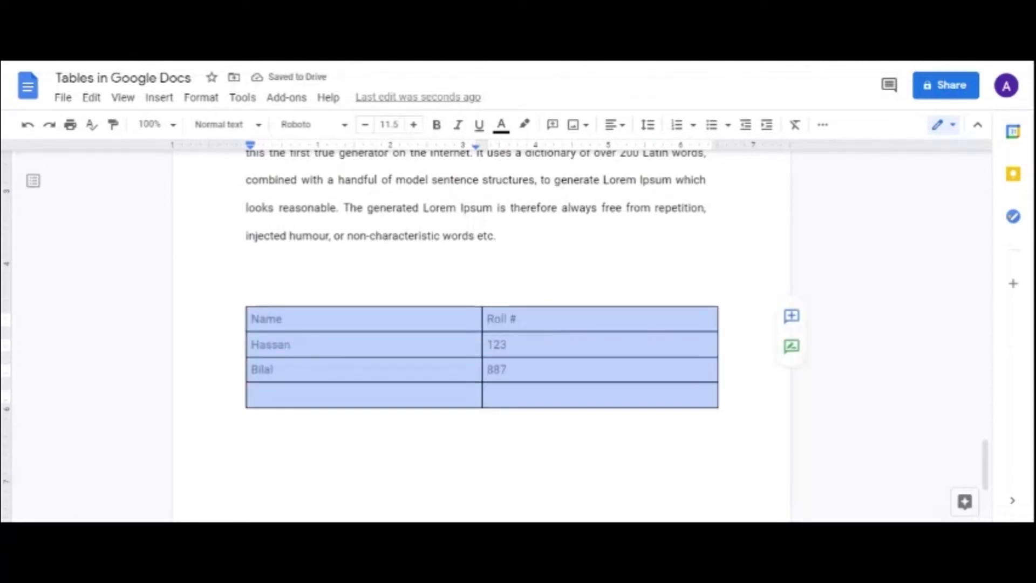
right_click(413, 369)
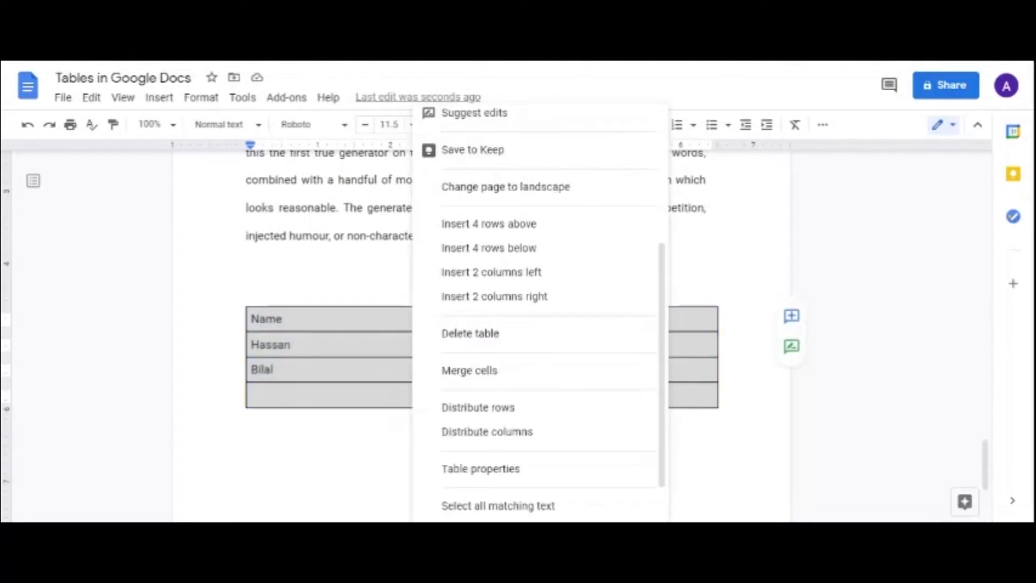
left_click(537, 469)
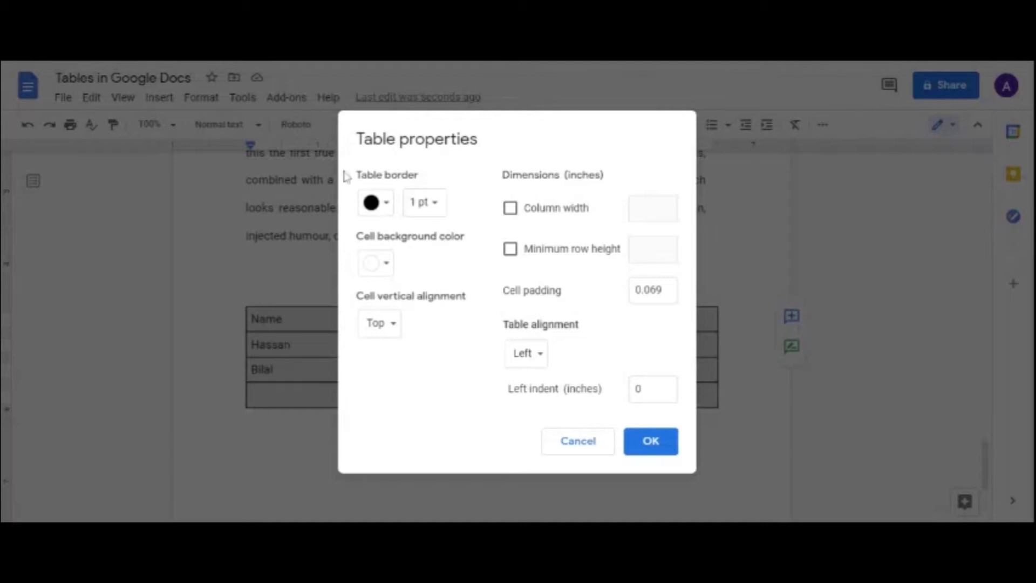
left_click(386, 207)
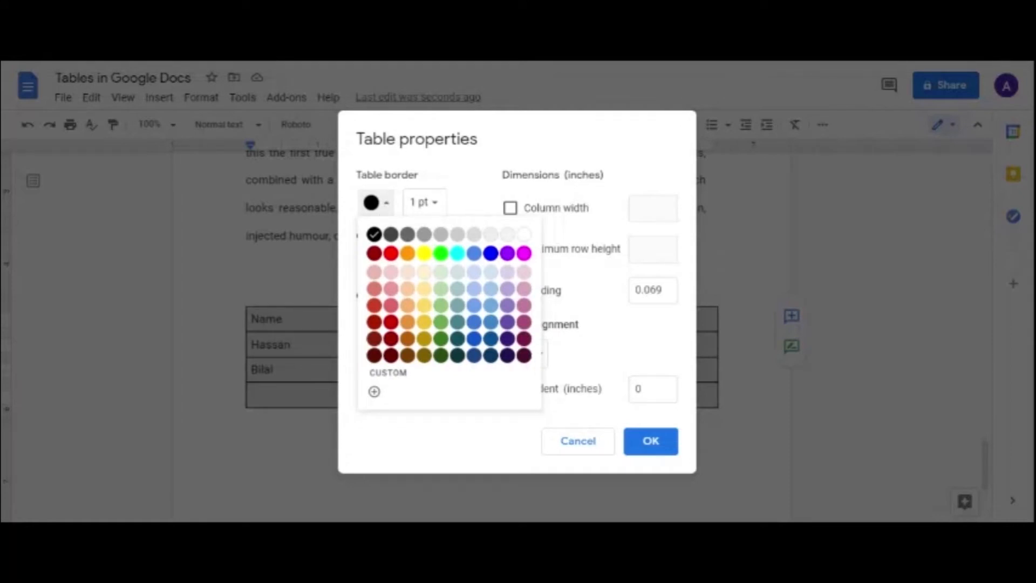
left_click(441, 234)
left_click(438, 207)
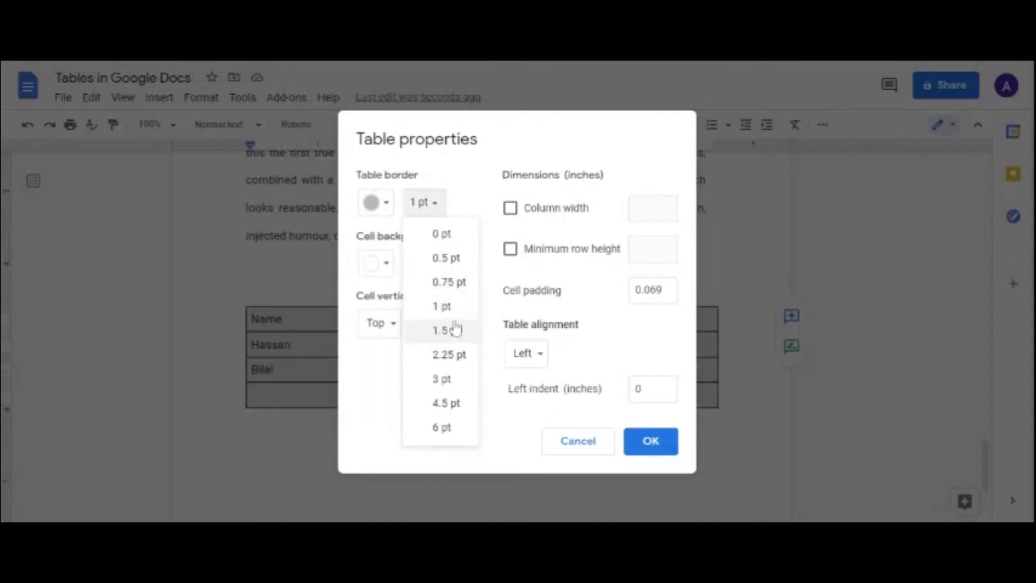
left_click(456, 353)
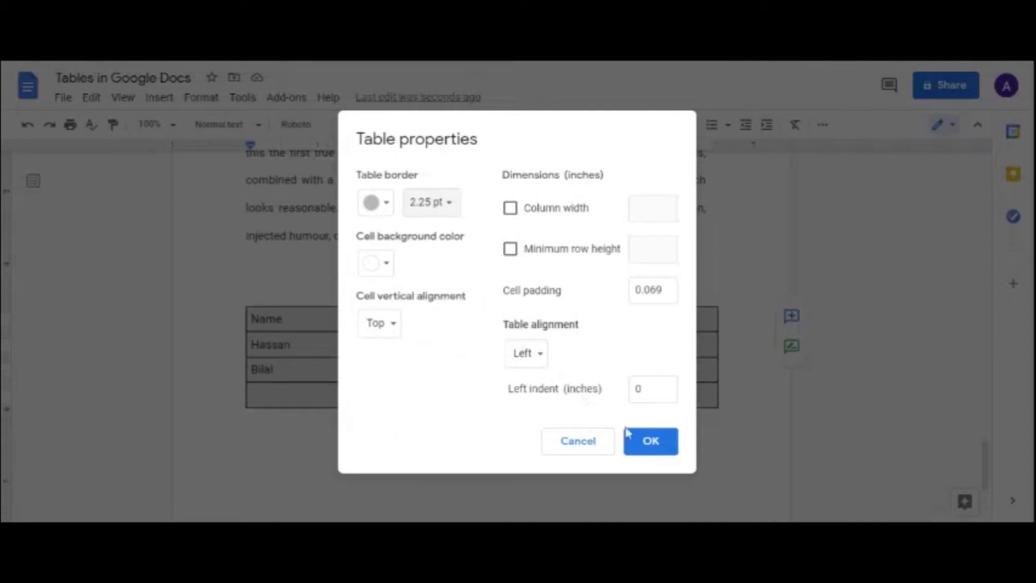
left_click(660, 452)
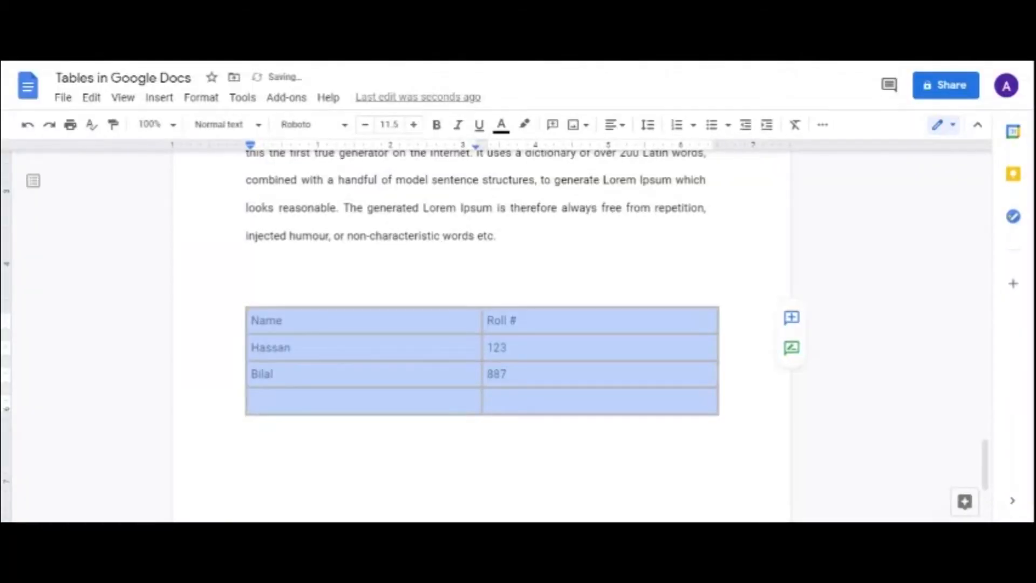
left_click(283, 321)
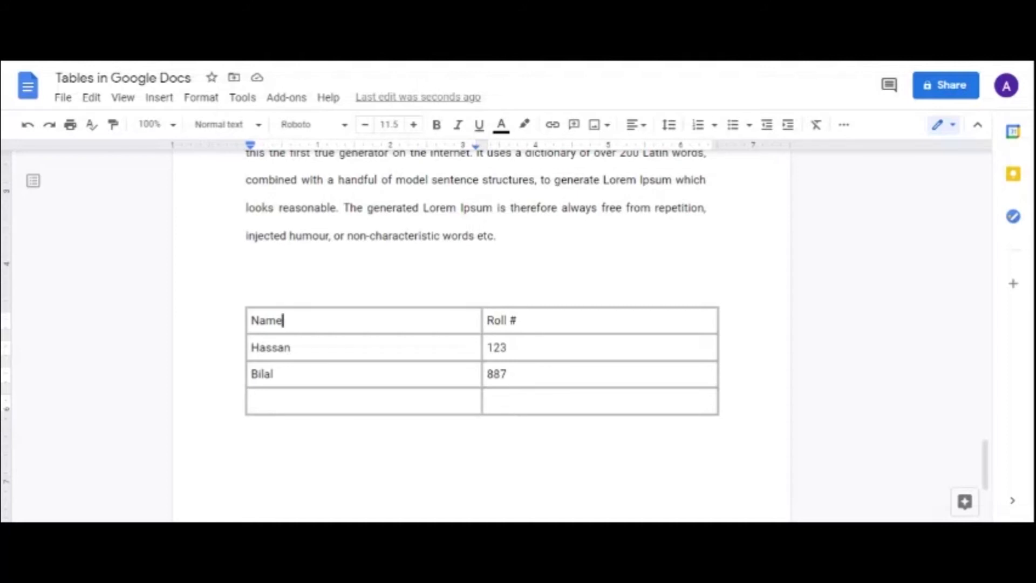
left_click(517, 321)
left_click(283, 320)
left_click(291, 347)
left_click(275, 374)
left_click(252, 401)
Step: Narrow the Name column to about 1.95 inches and increase the header row's height to about 0.58 inches
left_click_drag(482, 348, 388, 348)
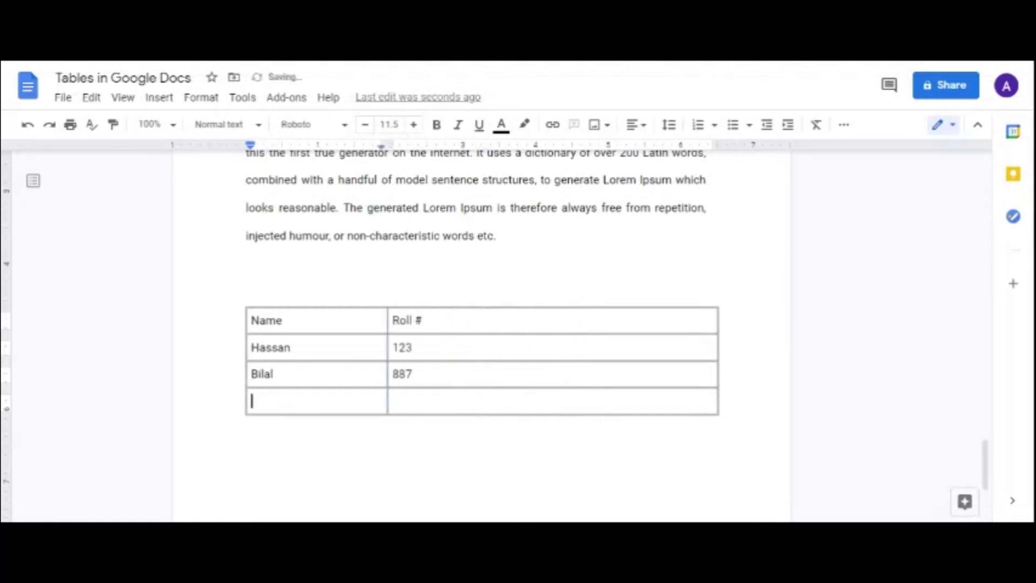
left_click(424, 321)
left_click(283, 321)
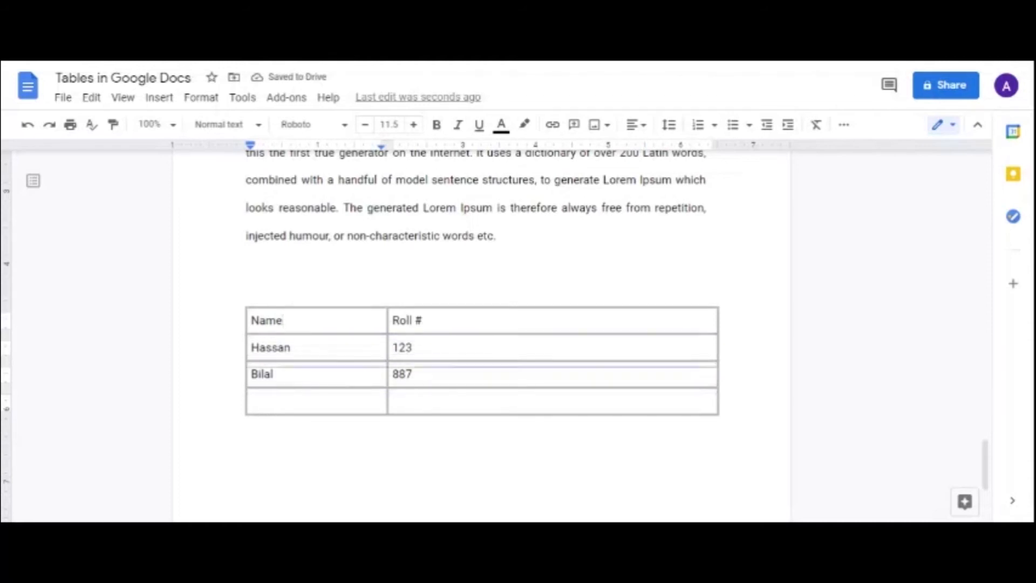
mouse_move(482, 367)
left_mouse_down()
mouse_move(482, 476)
mouse_move(482, 351)
left_mouse_up()
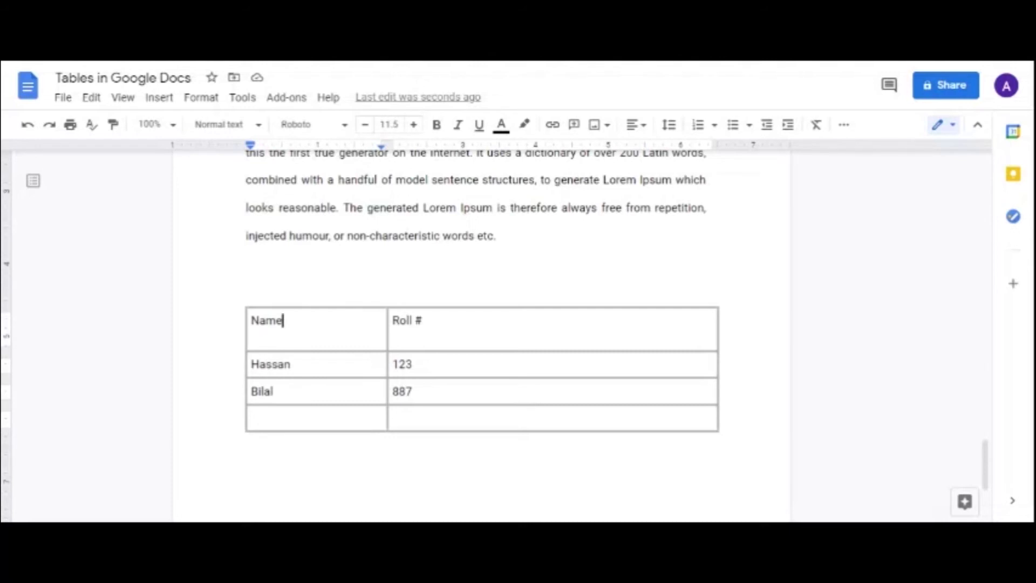
Step: Set the Name column's width to 2 inches and the header row's minimum height to 0.92 inches
right_click(370, 330)
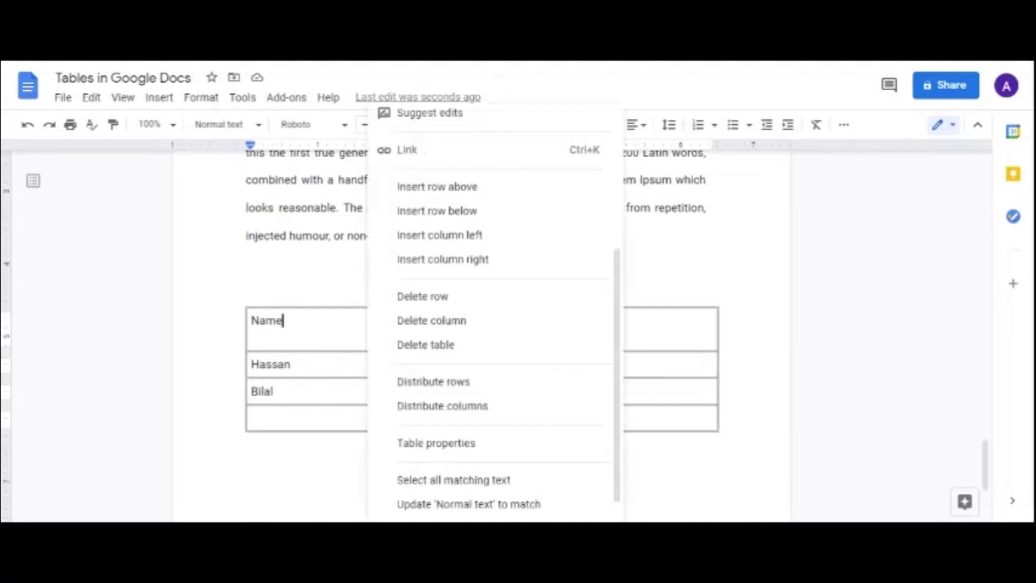
left_click(455, 444)
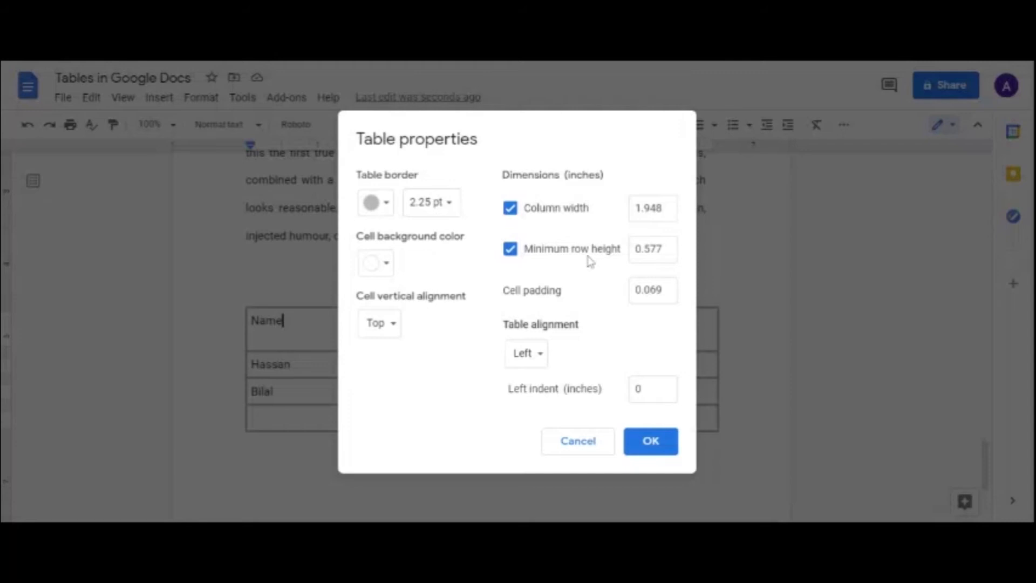
left_click(512, 212)
left_click(511, 250)
left_click(510, 210)
left_click(638, 208)
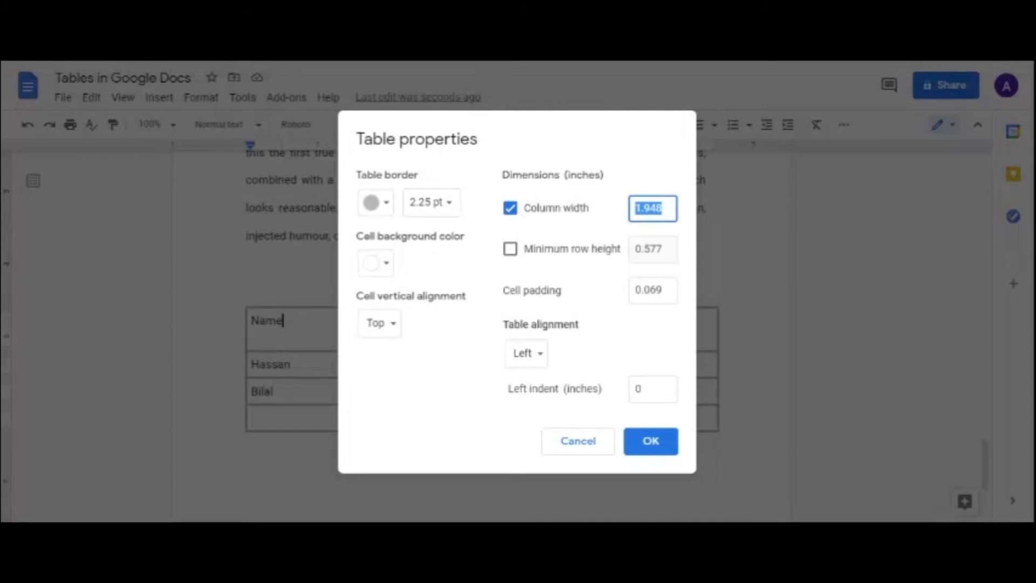
type("2")
left_click(566, 255)
left_click(662, 250)
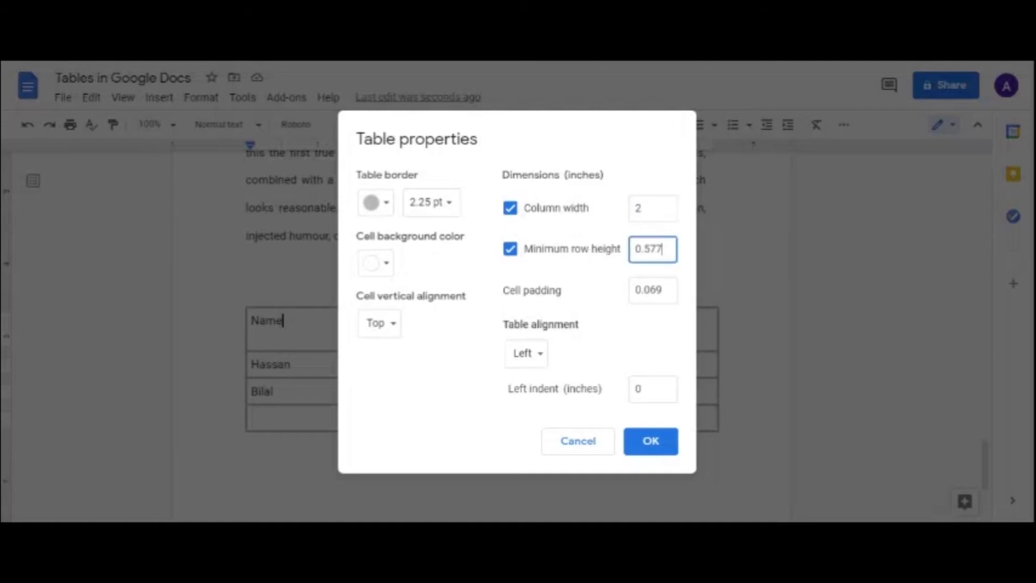
left_click_drag(663, 249, 636, 249)
type("0.92")
left_click(655, 450)
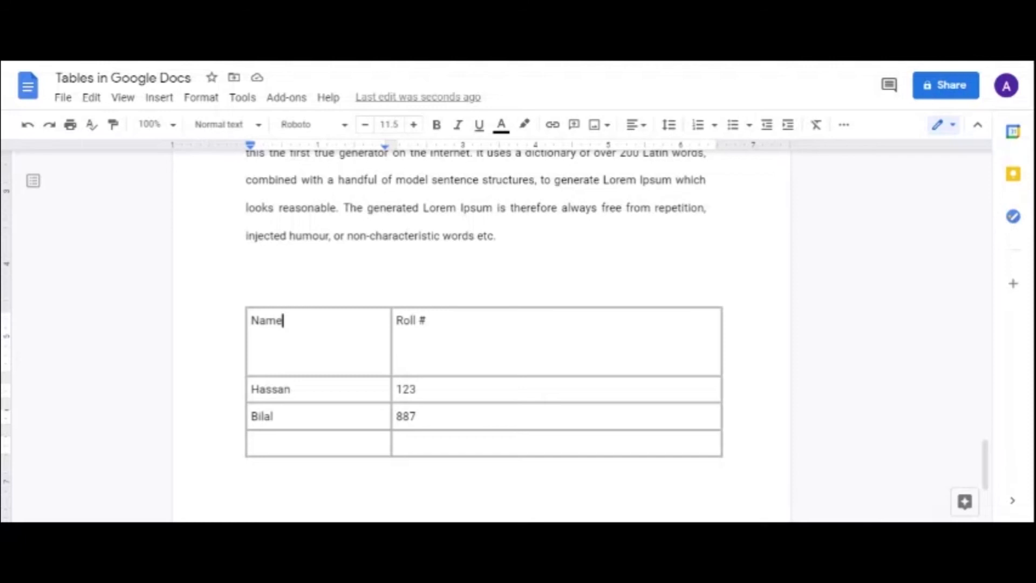
Step: Set the Name header cell's vertical alignment to Middle and undo that change
right_click(347, 330)
scroll(393, 343, "down", 1)
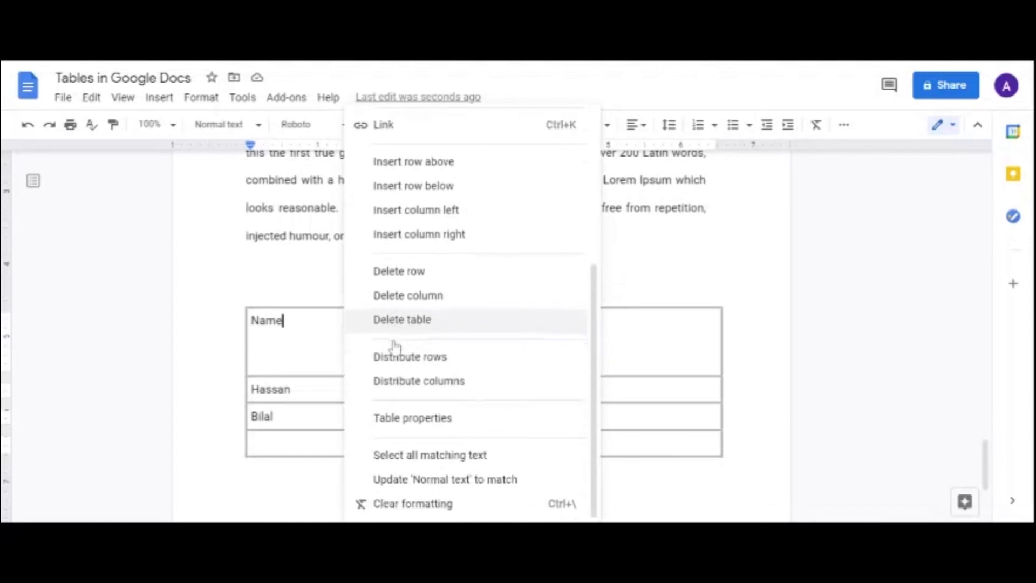
left_click(435, 426)
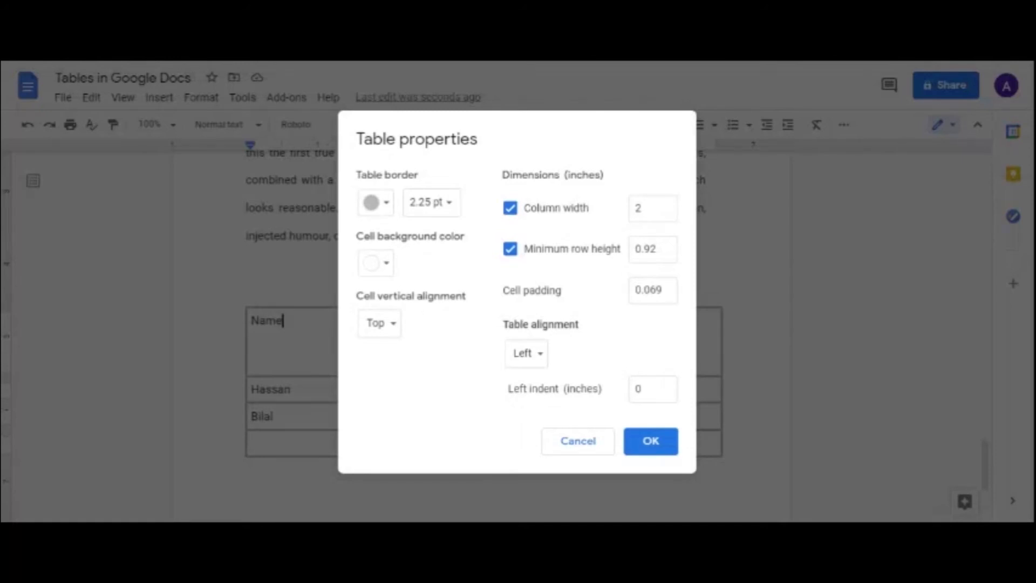
left_click_drag(467, 296, 383, 296)
left_click(384, 296)
left_click(393, 330)
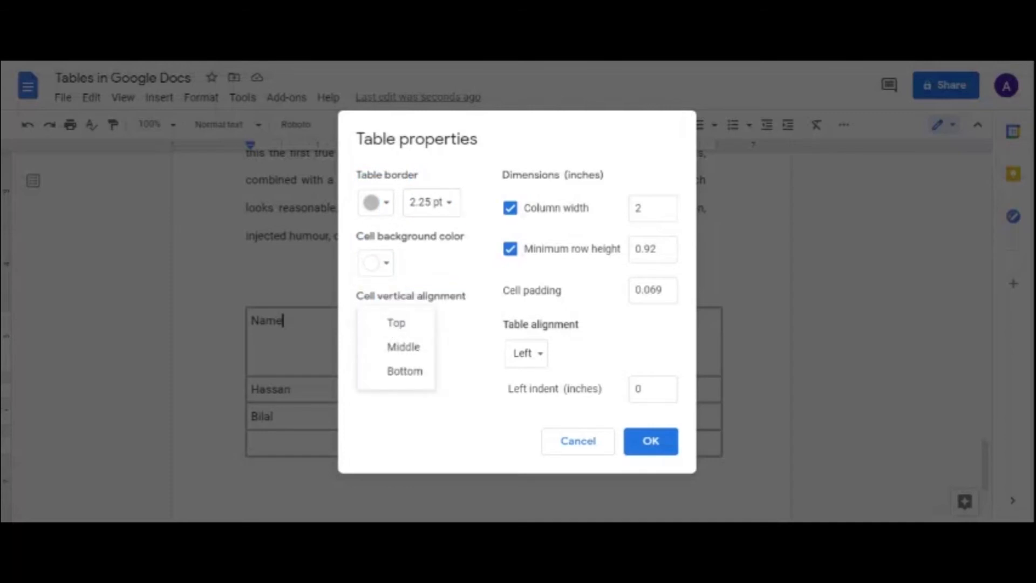
key("Escape")
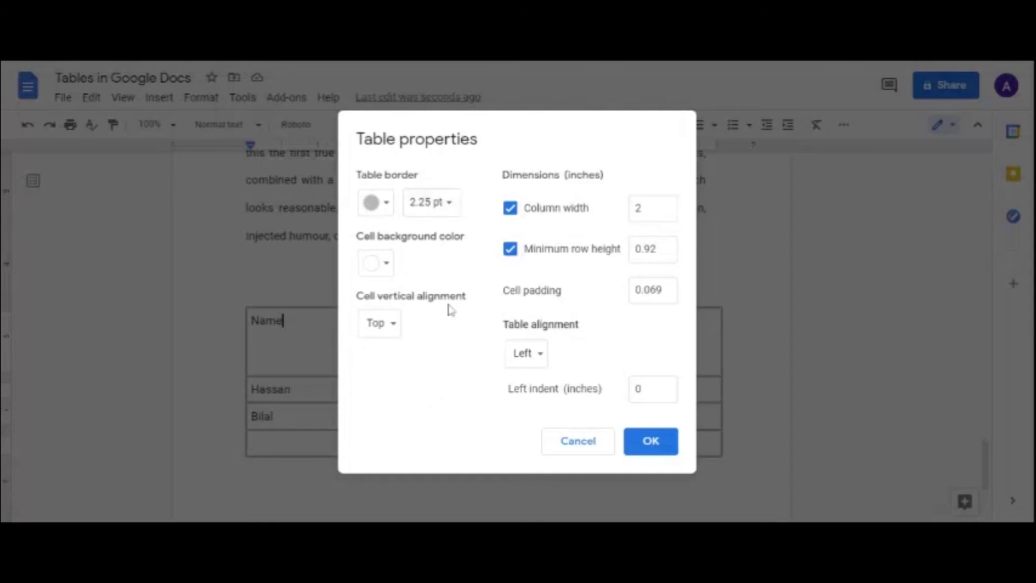
left_click(393, 330)
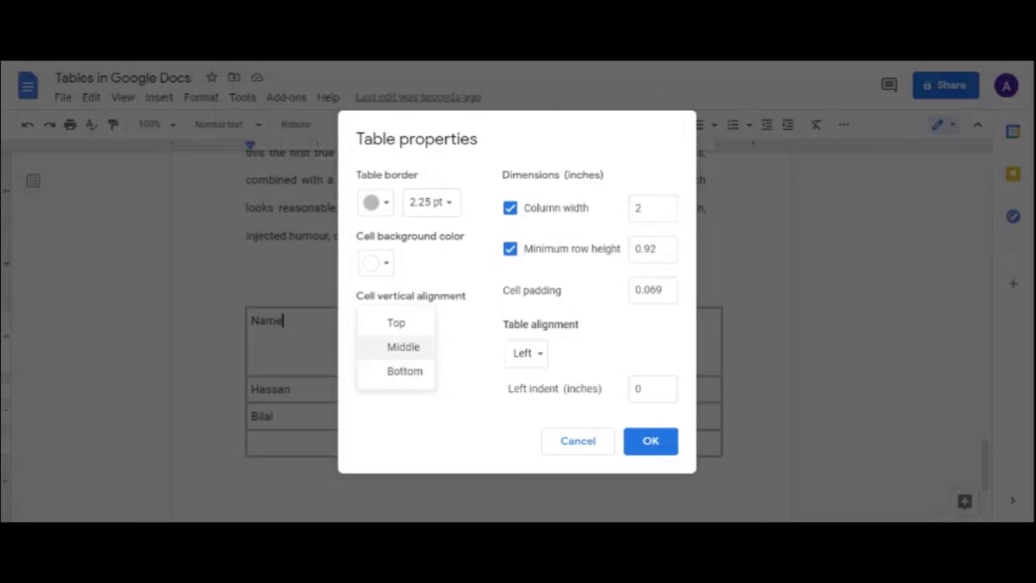
left_click(404, 347)
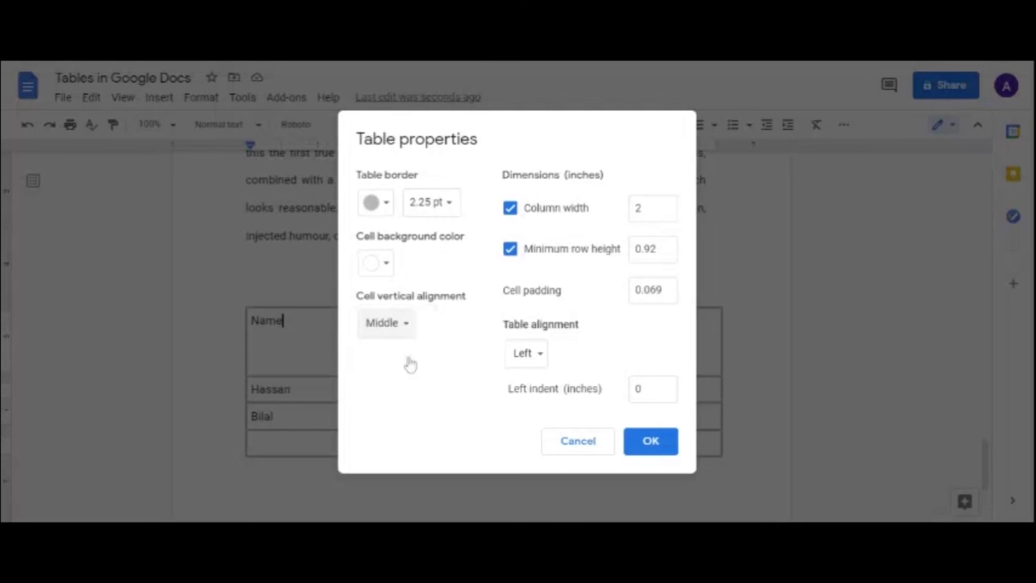
left_click(647, 446)
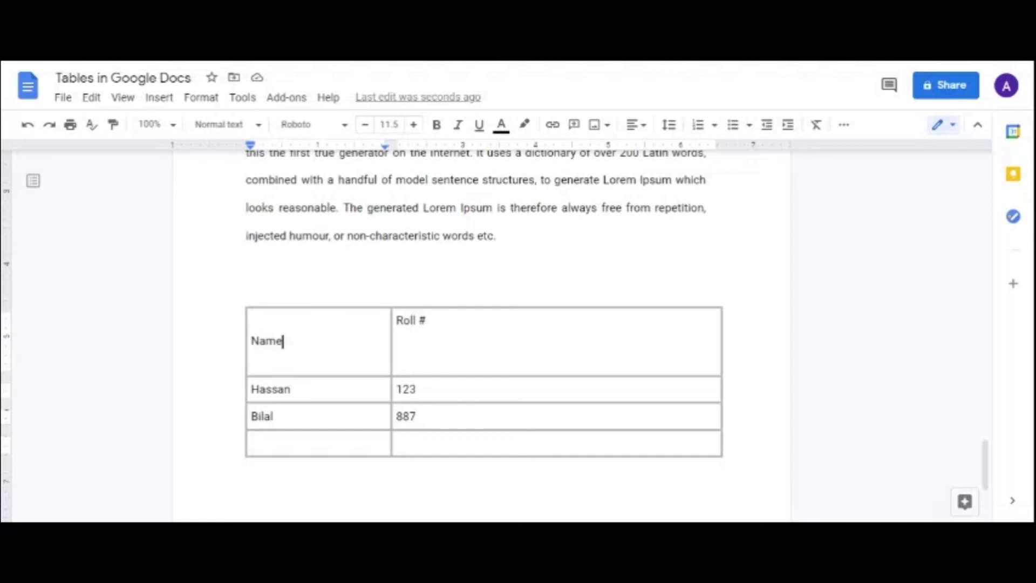
key("ctrl+z")
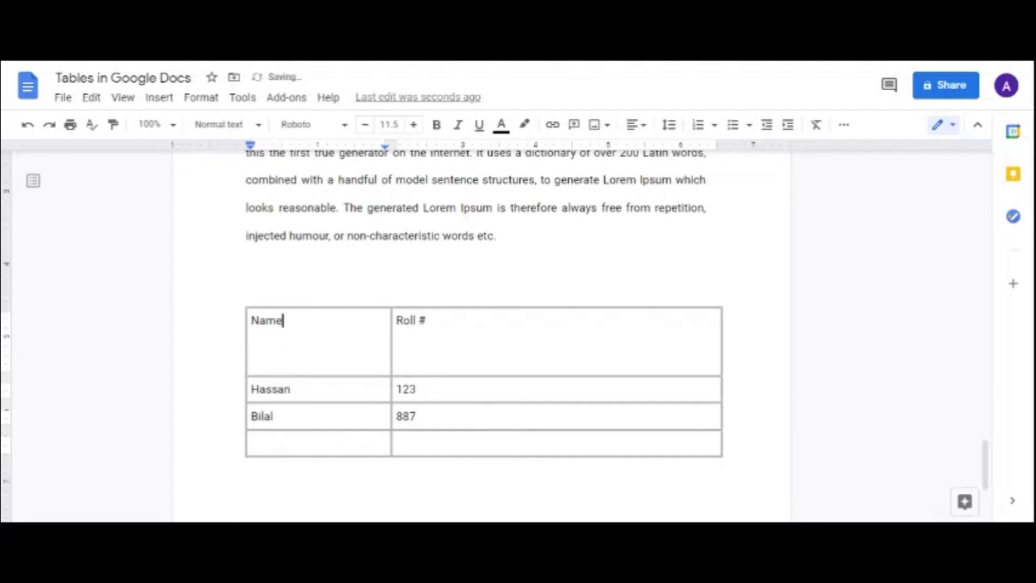
Step: Set the cell vertical alignment of both header cells, Name and Roll #, to Middle
key("shift+Right")
key("shift+Right")
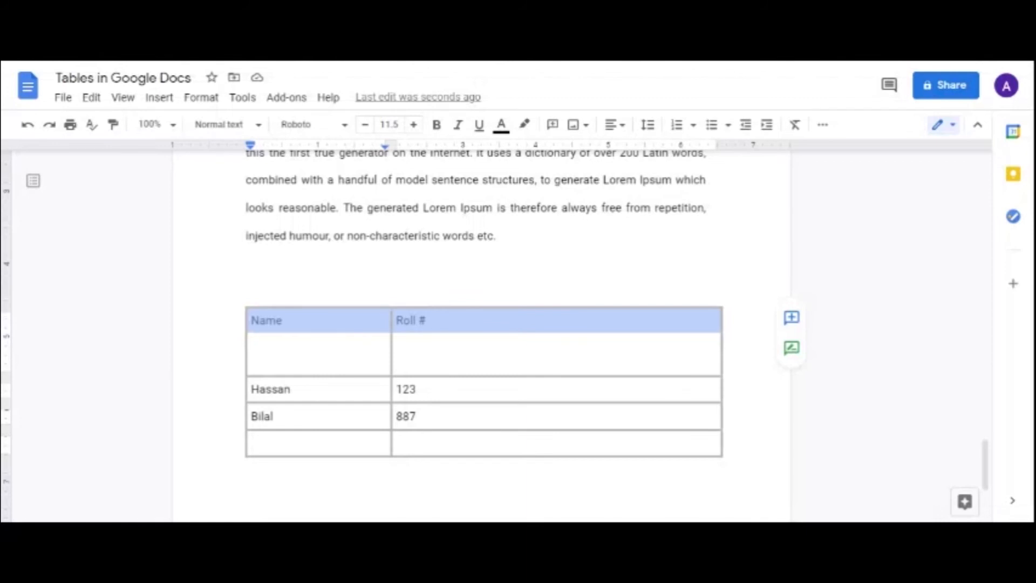
right_click(467, 330)
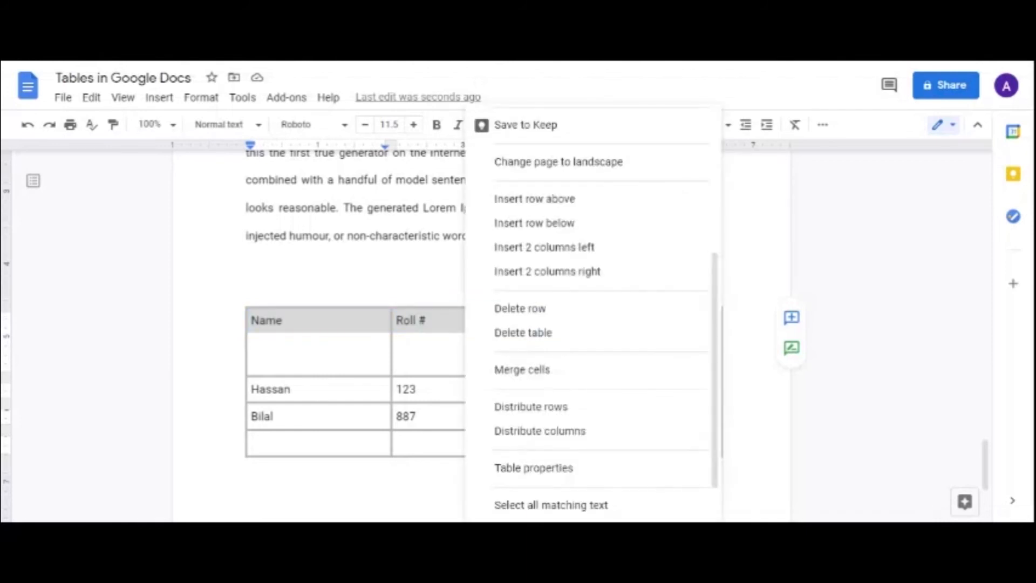
left_click(555, 468)
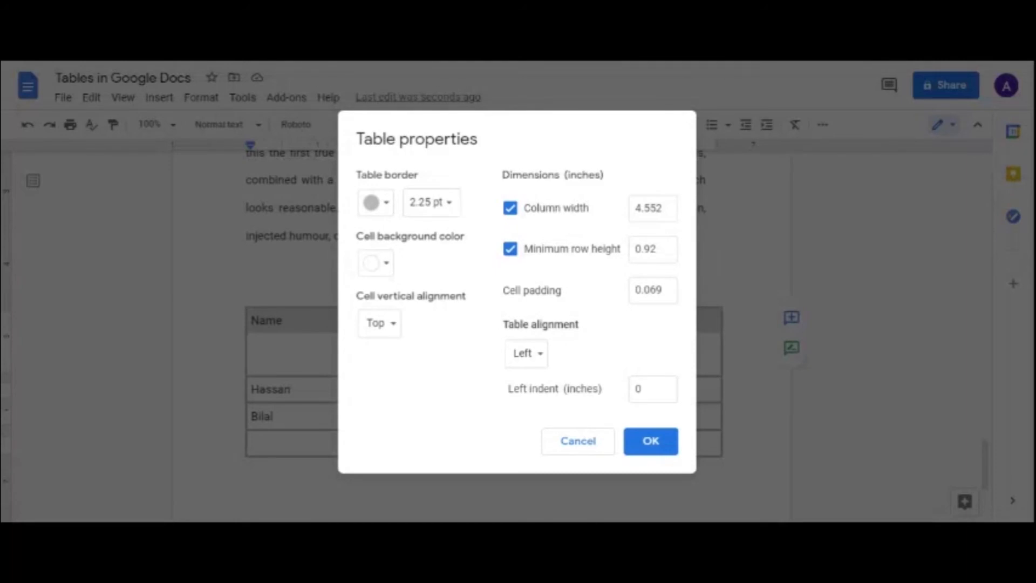
left_click(385, 324)
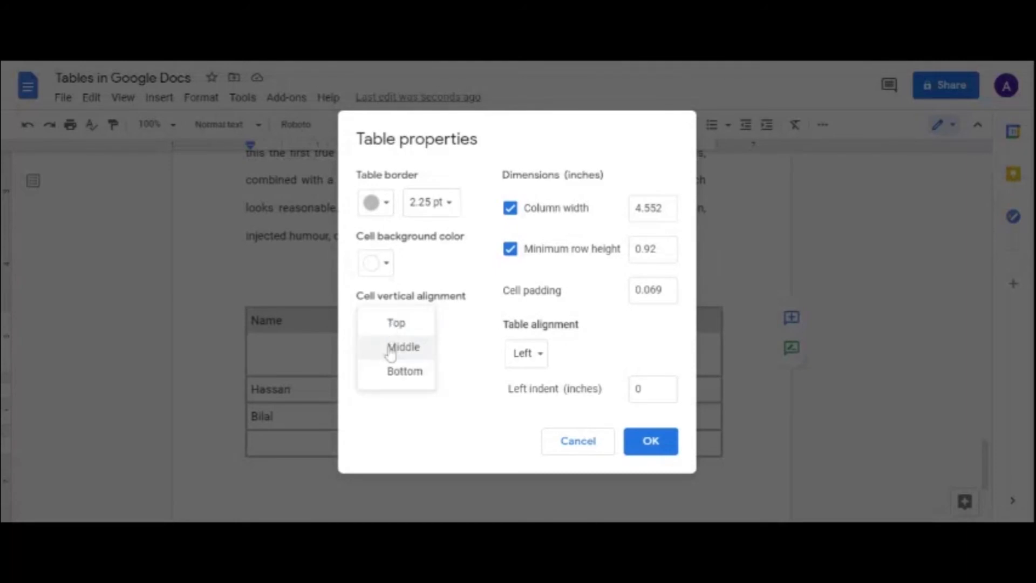
left_click(391, 352)
left_click(527, 353)
left_click(527, 378)
left_click(640, 442)
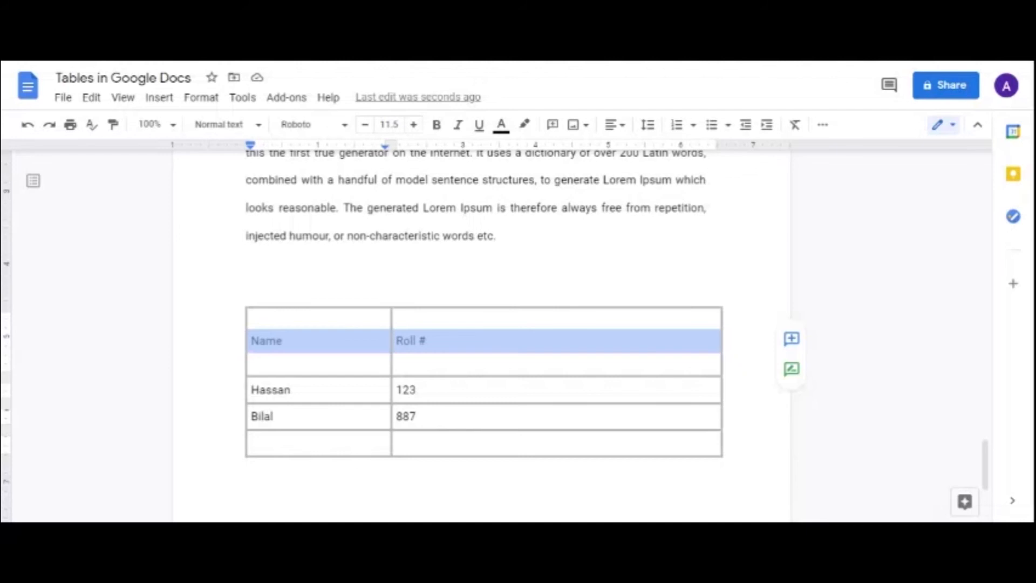
Step: Center the text of the Name and Roll # header cells horizontally
left_click(614, 125)
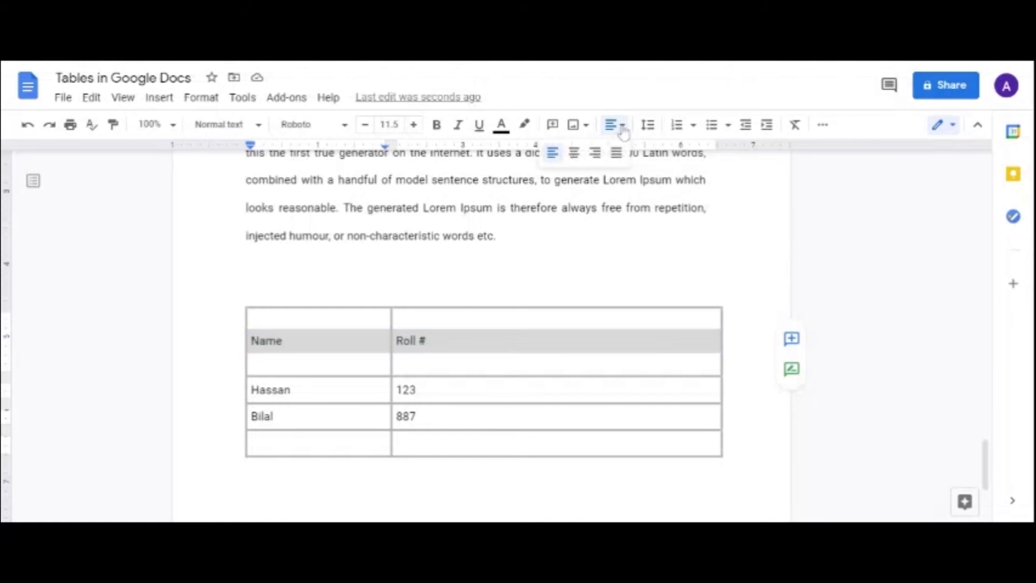
left_click(576, 150)
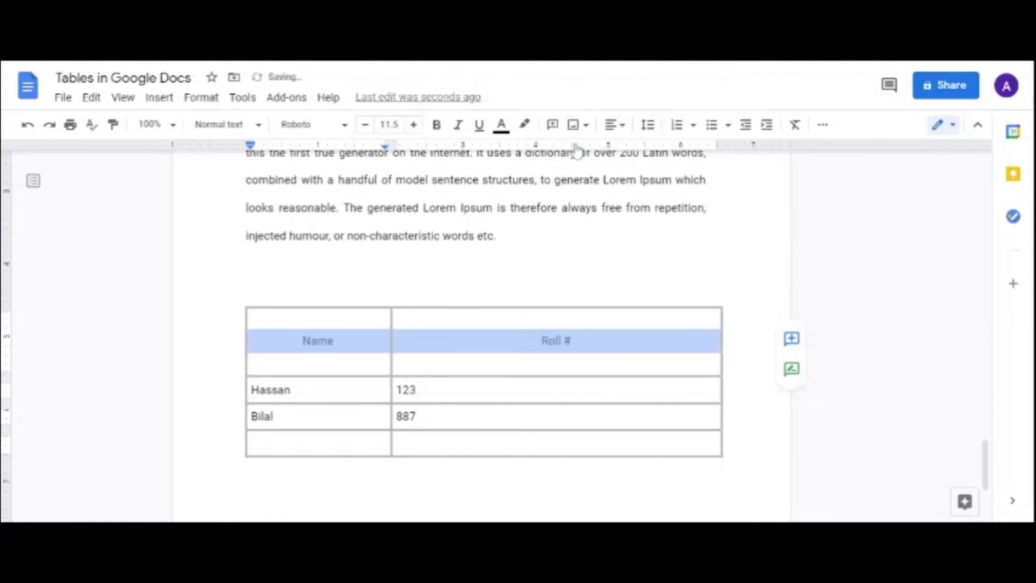
left_click(542, 342)
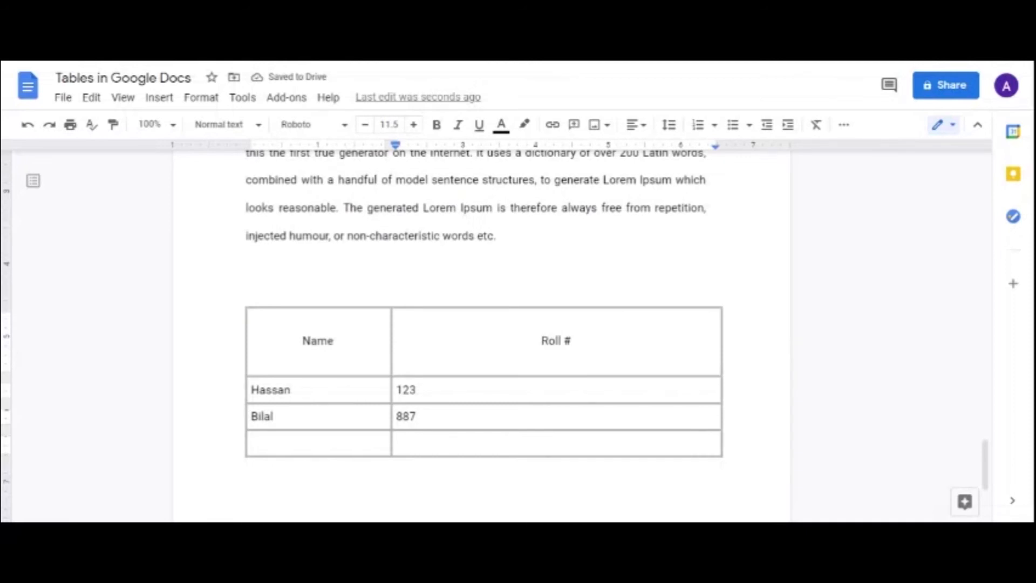
left_click(335, 341)
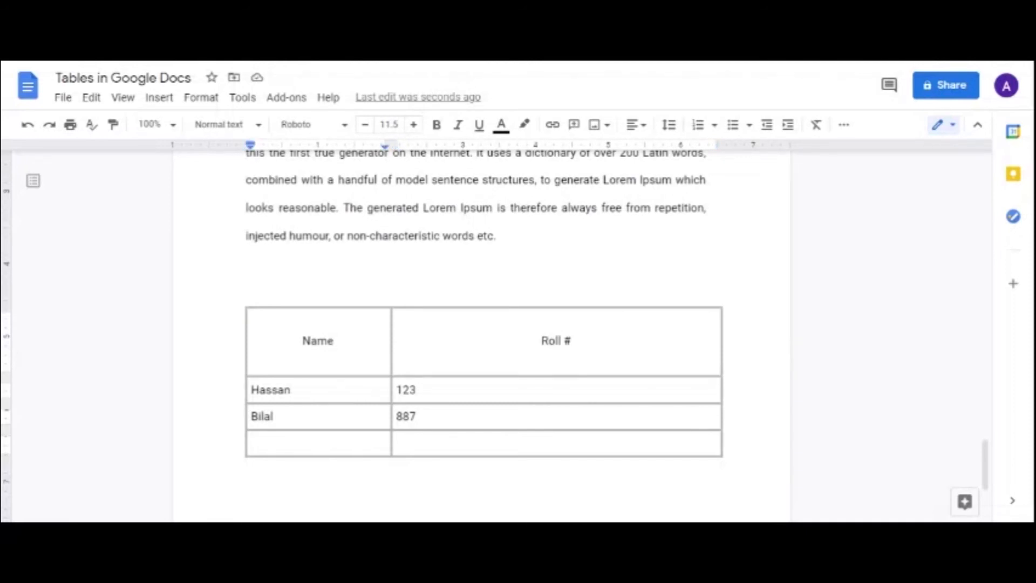
Step: Make the Name and Roll # header text bold
left_click_drag(303, 341, 562, 341)
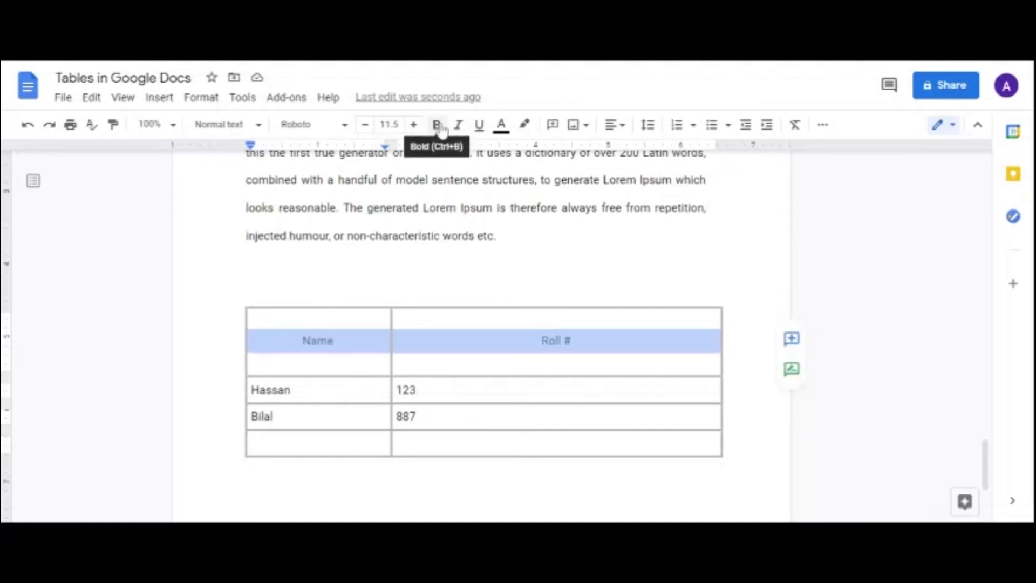
left_click(439, 126)
left_click(542, 341)
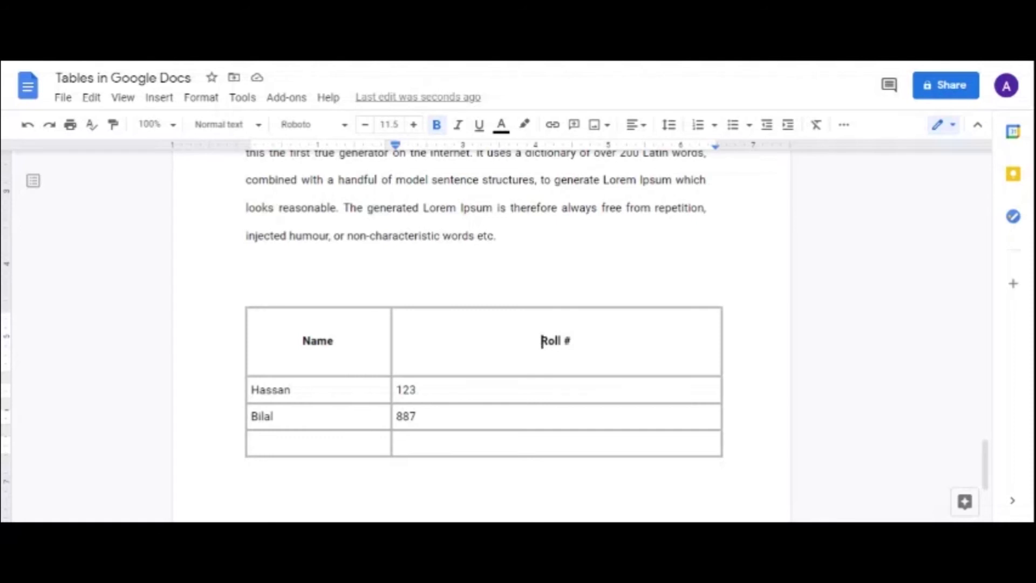
Step: Insert a row above the Name and Roll # header row and enter "Student Record" in its first cell
key("Left")
key("Right")
right_click(472, 342)
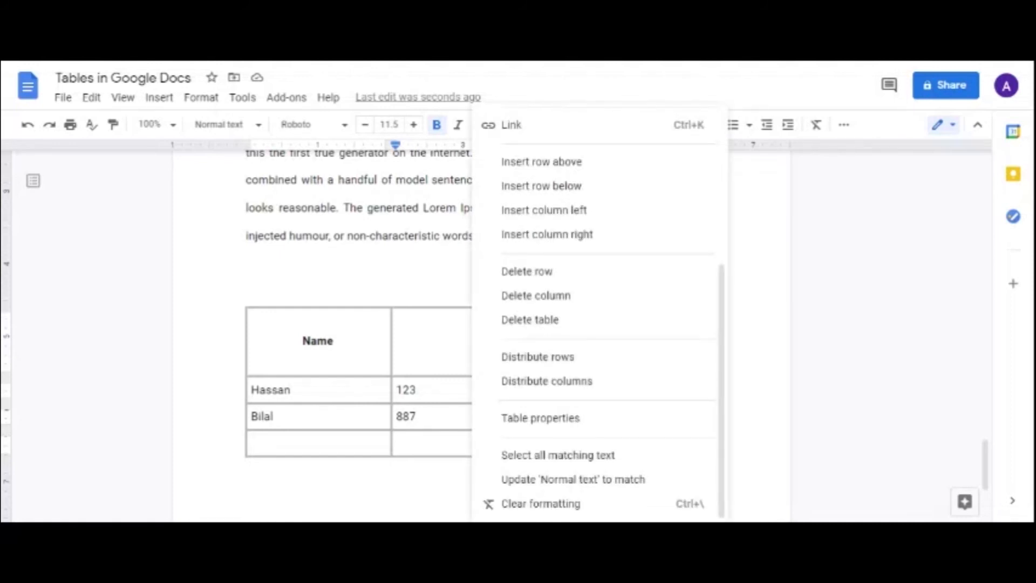
left_click(565, 168)
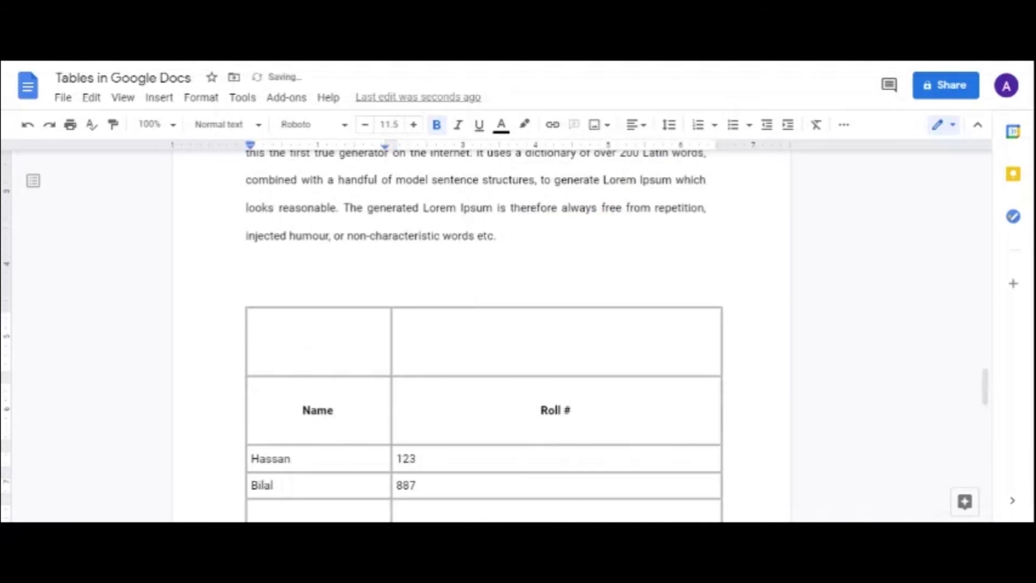
scroll(565, 171, "down", 1)
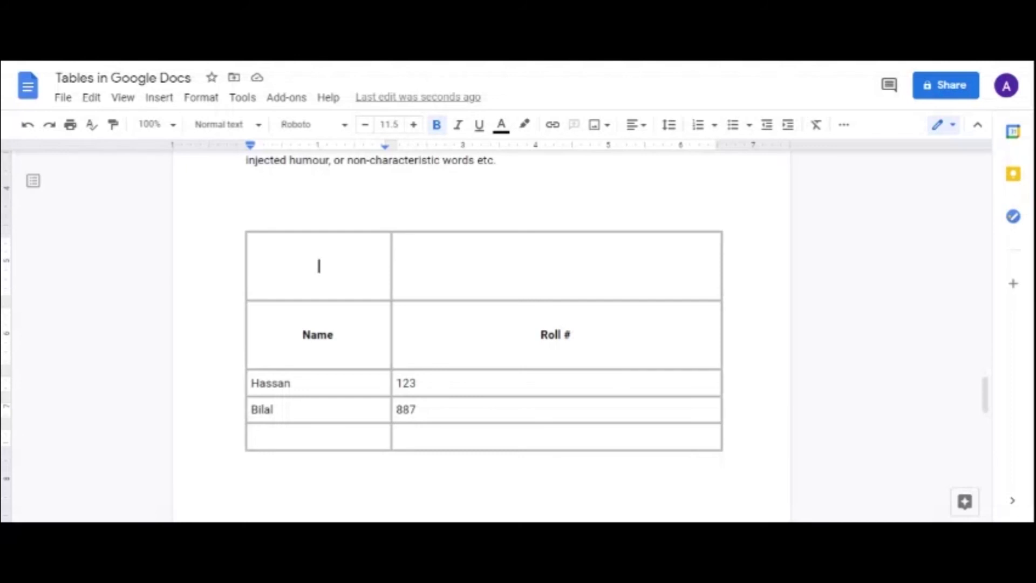
type("S")
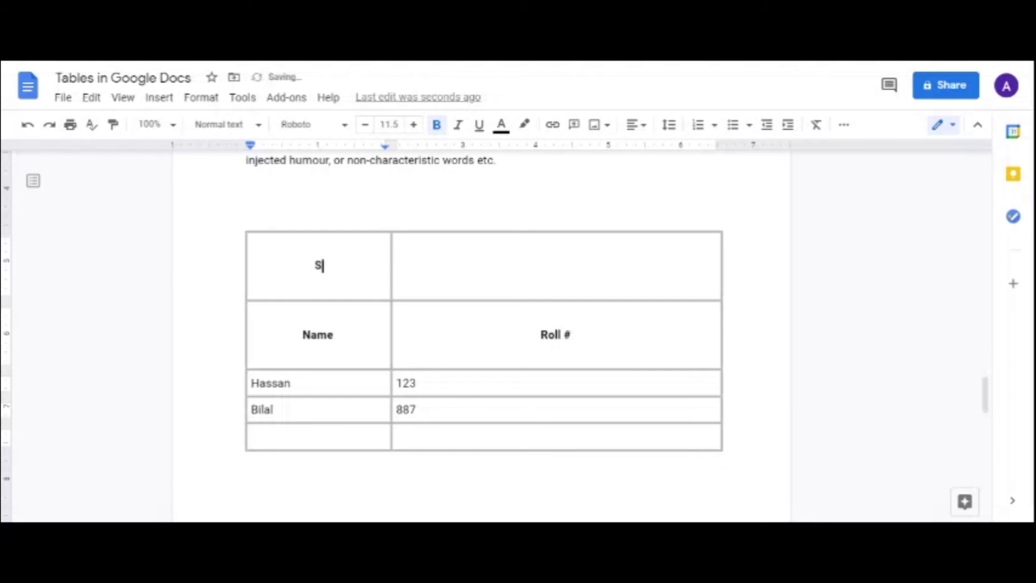
type("tudent Record")
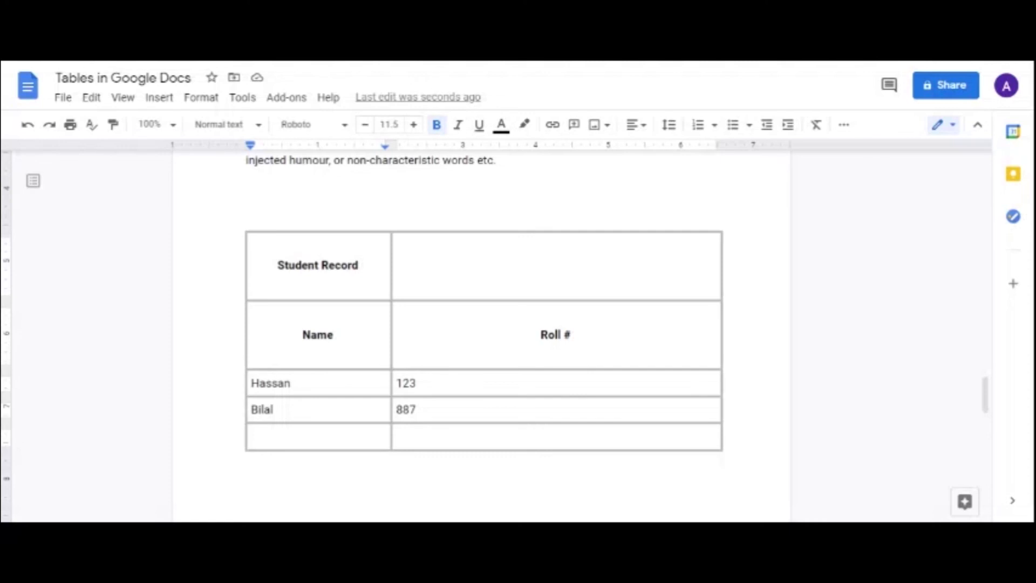
Step: Merge the two cells of the Student Record row into one cell
key("BackSpace")
key("shift+Right")
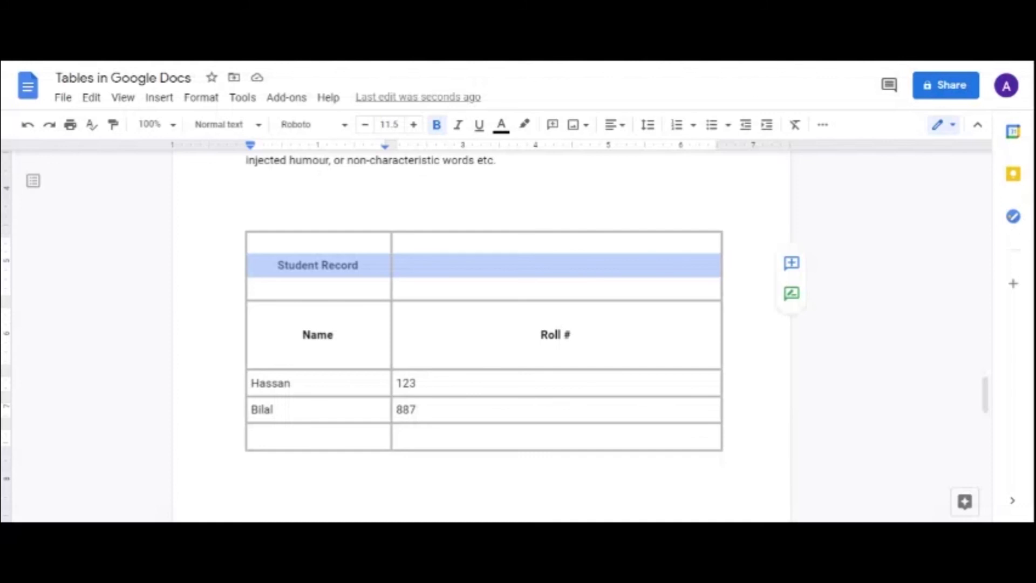
right_click(440, 264)
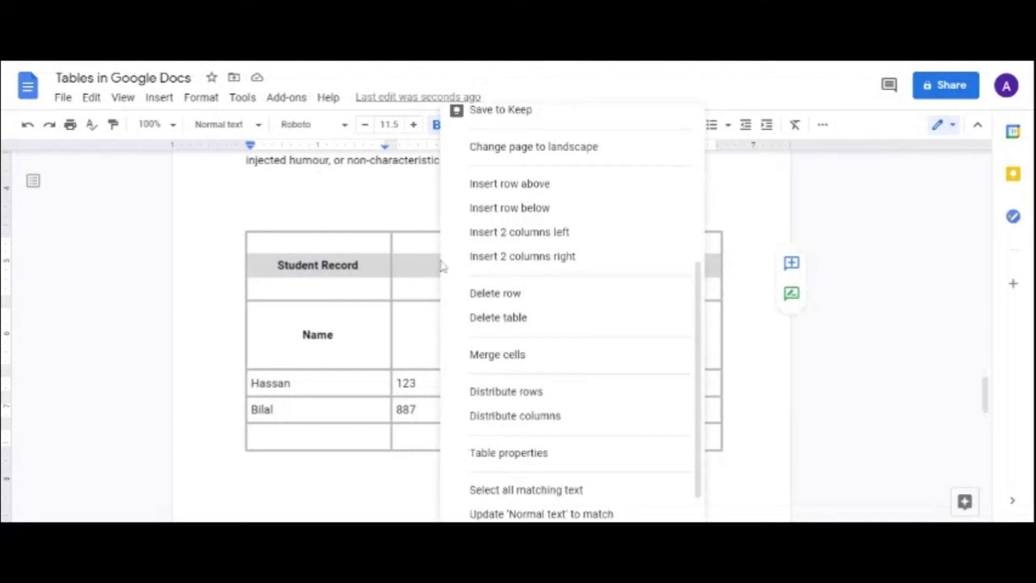
left_click(510, 360)
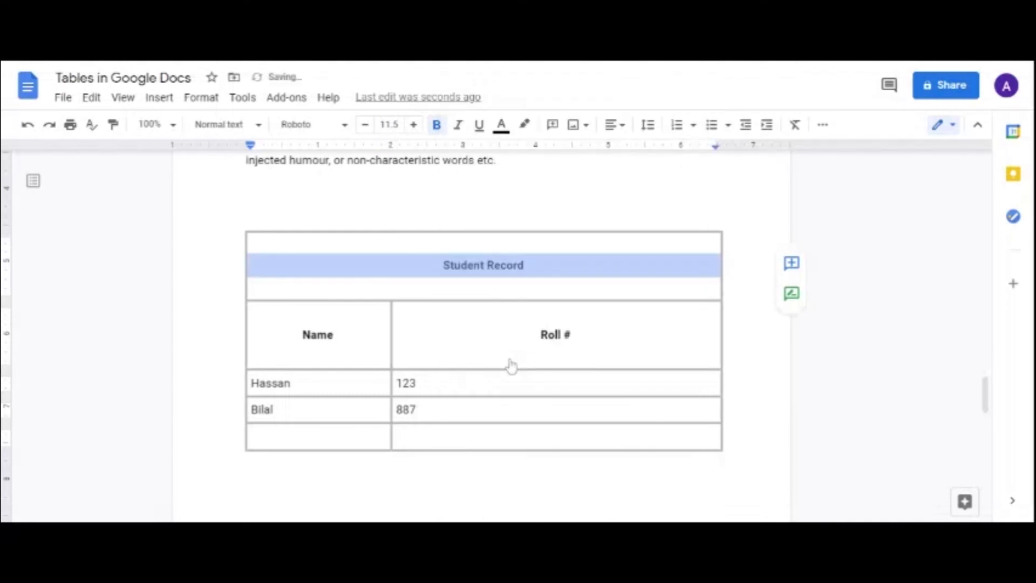
Step: Reduce the height of the merged Student Record row to about 0.43 inches
left_click(442, 265)
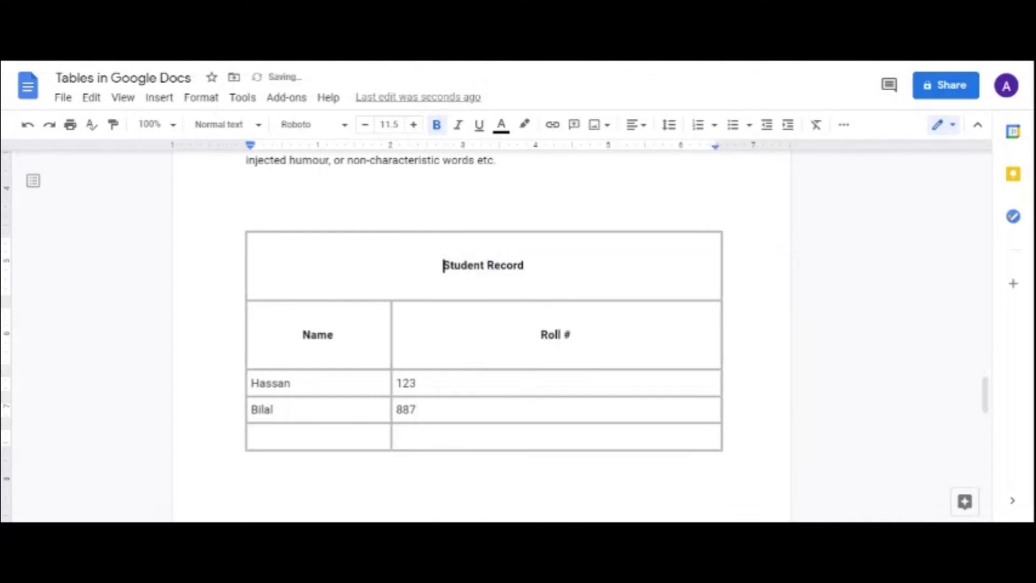
left_click_drag(443, 265, 540, 266)
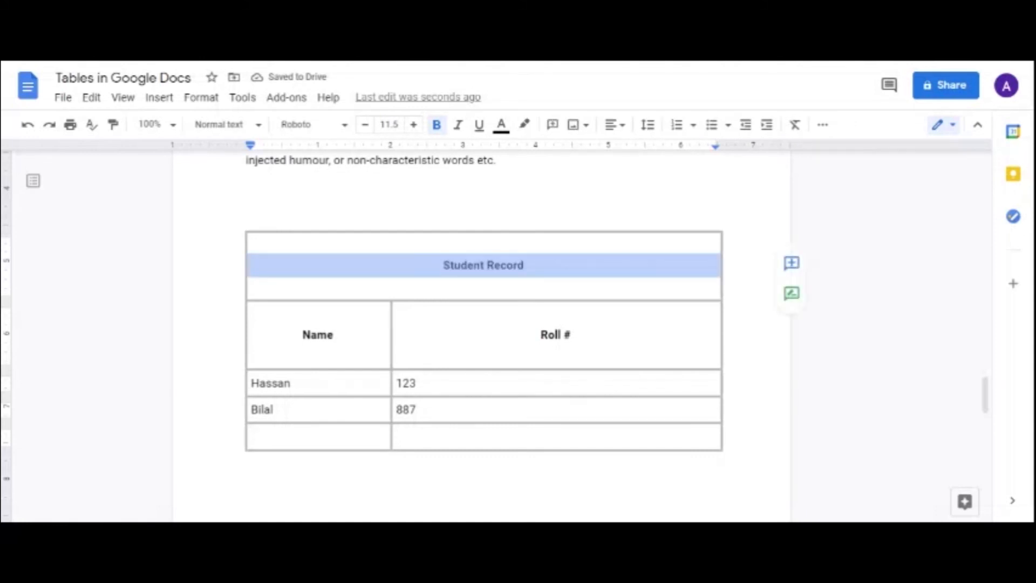
left_click(528, 266)
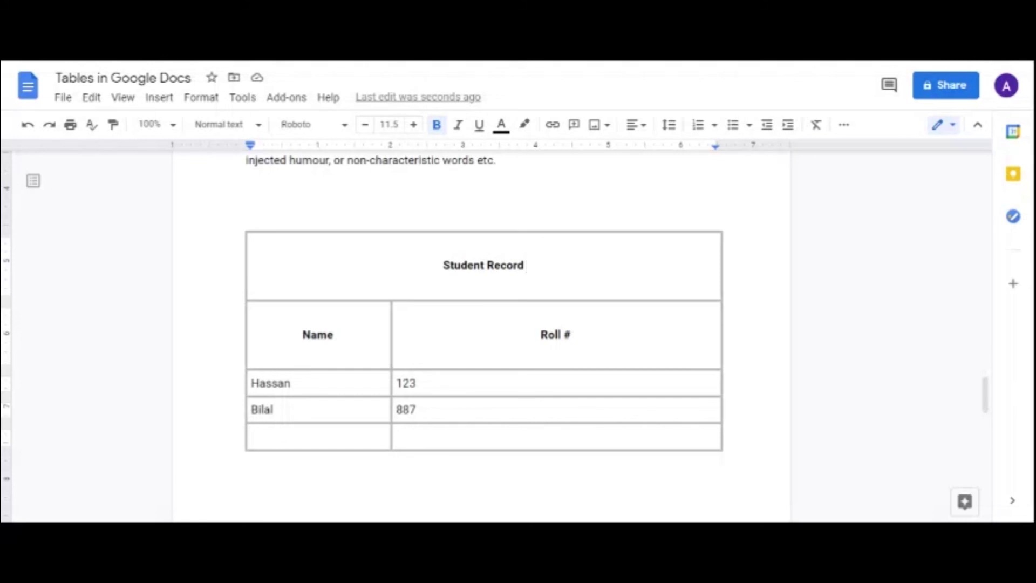
left_click_drag(484, 300, 483, 265)
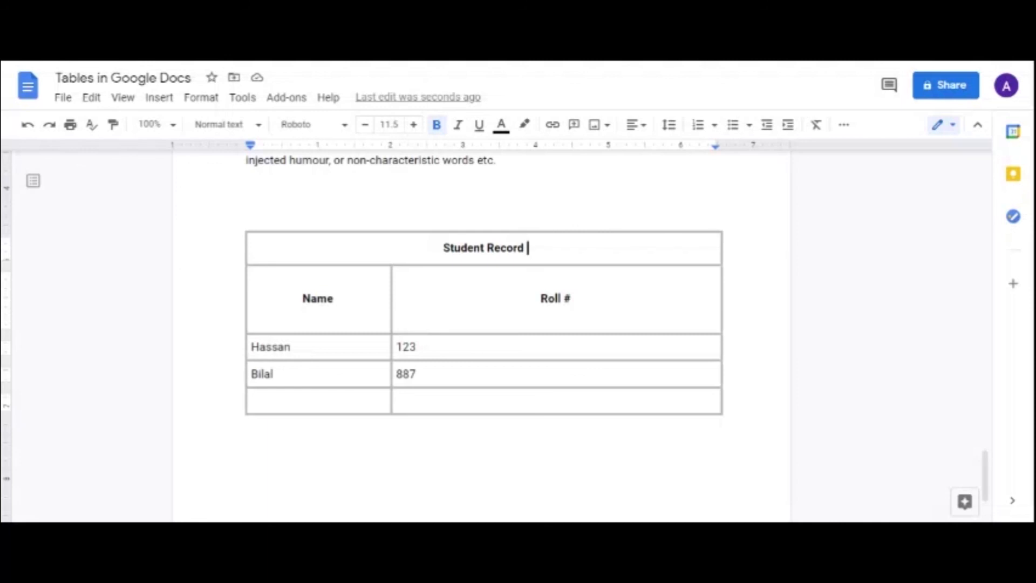
Step: Distribute the Name and Roll # columns evenly across the table width
left_click_drag(335, 300, 557, 299)
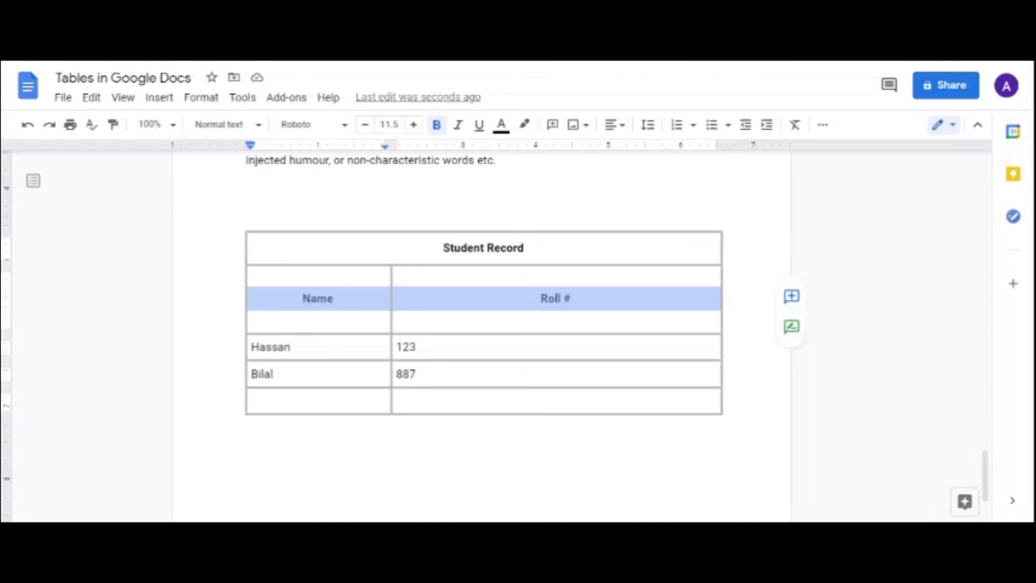
right_click(463, 299)
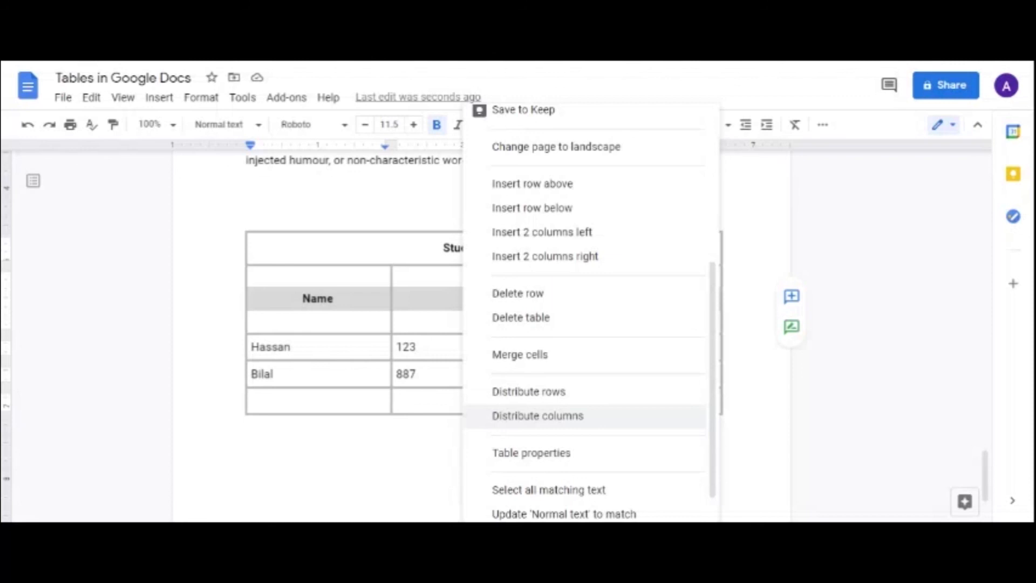
left_click(597, 416)
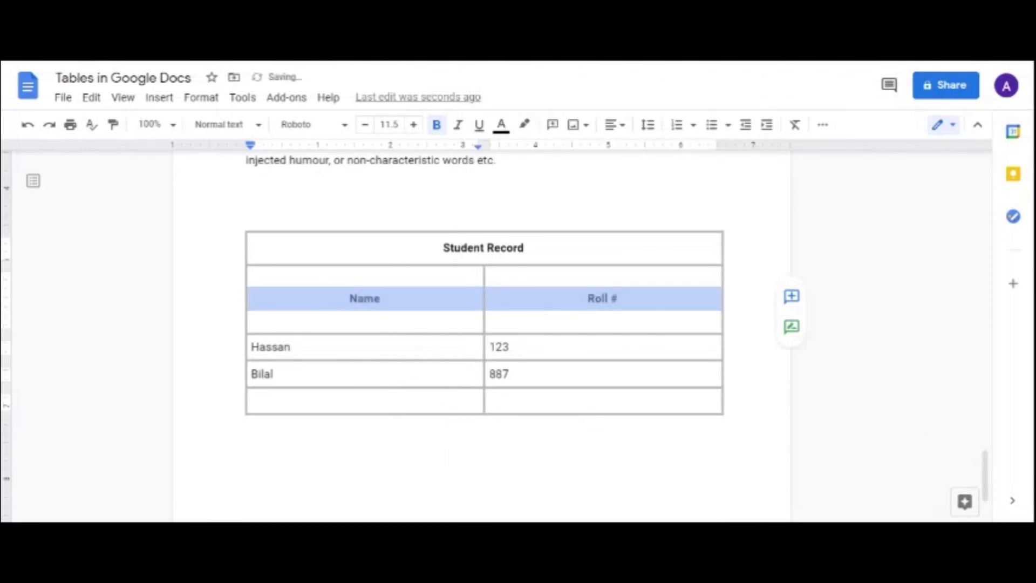
left_click(382, 298)
left_click_drag(383, 298, 350, 298)
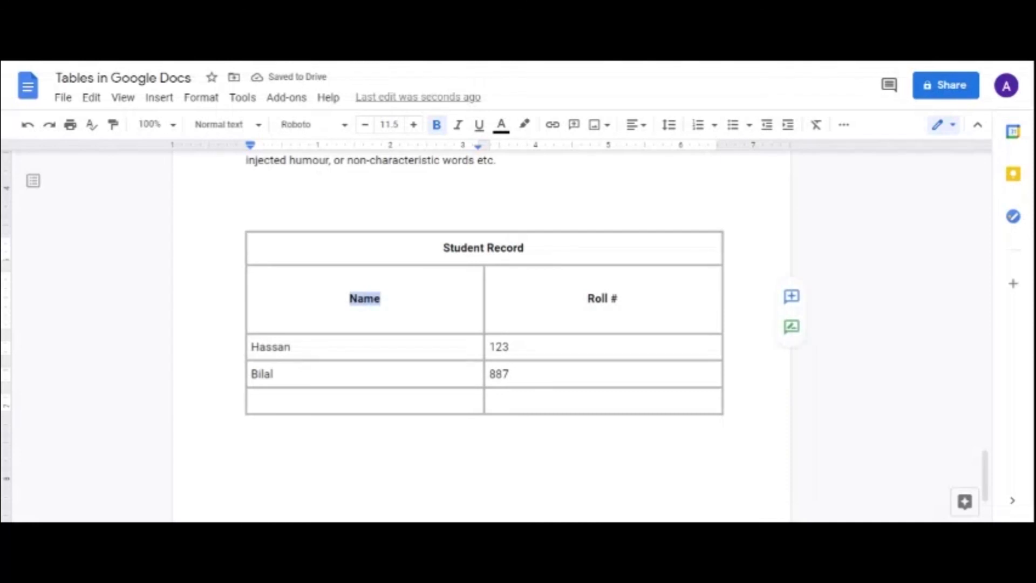
key("Tab")
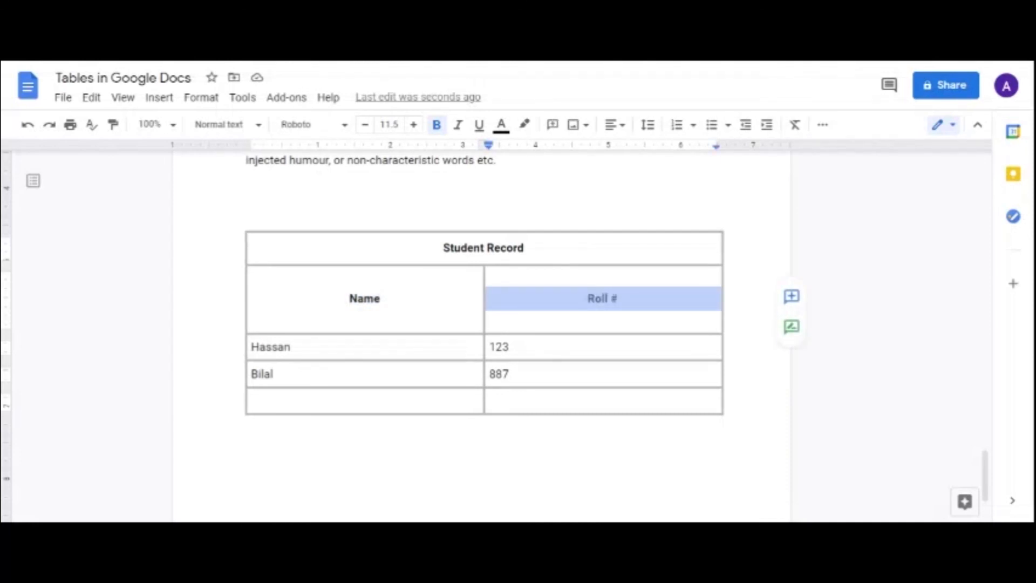
left_click(619, 299)
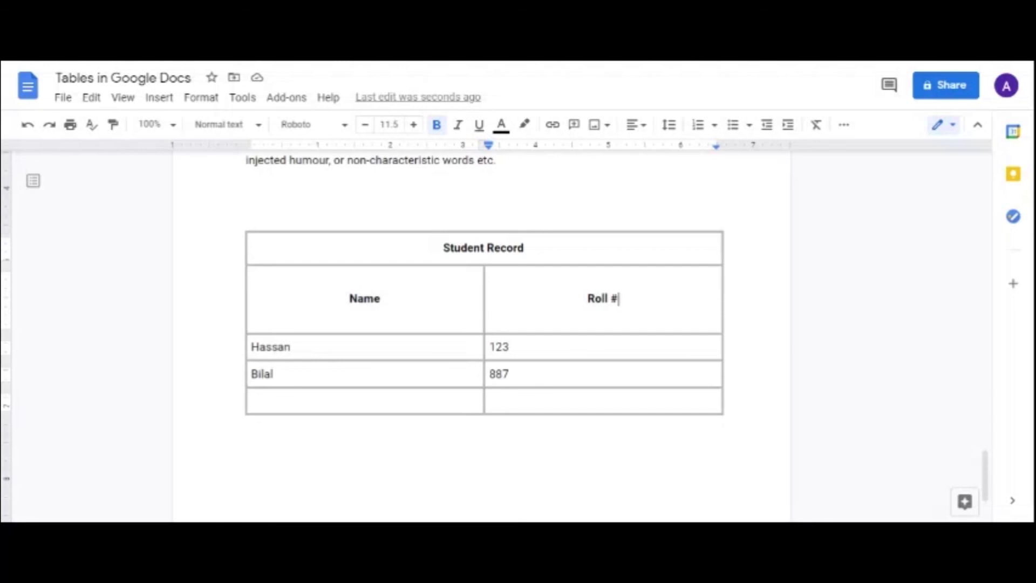
Step: Set the cell background color of the Student Record row to a light gray
left_click(528, 248)
left_click_drag(444, 248, 726, 249)
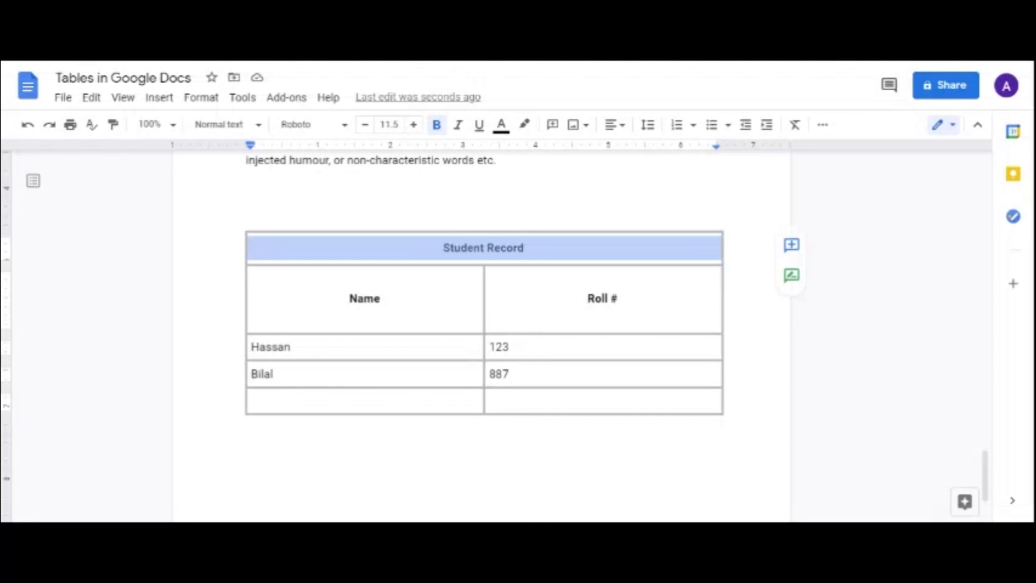
right_click(533, 248)
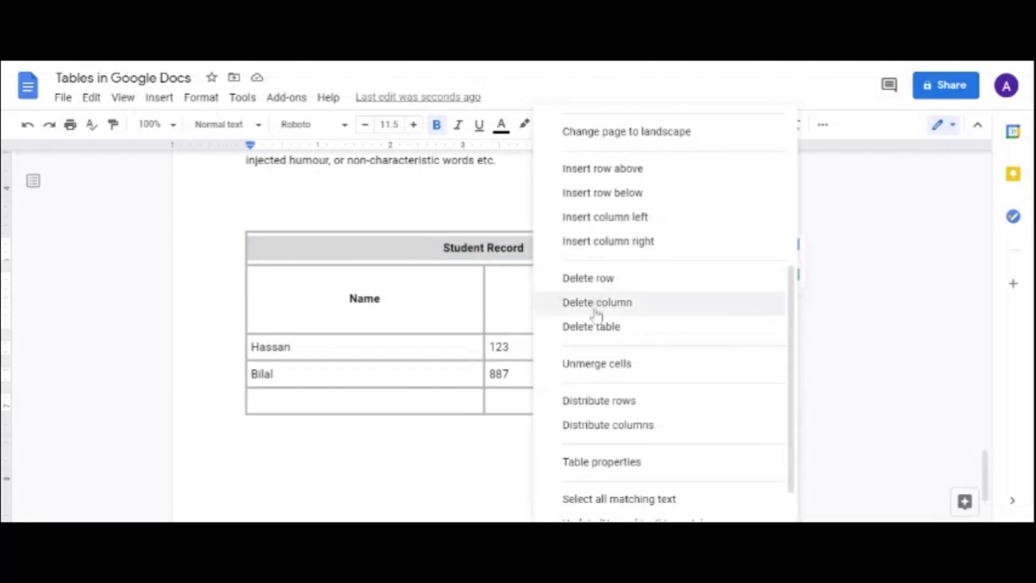
left_click(598, 462)
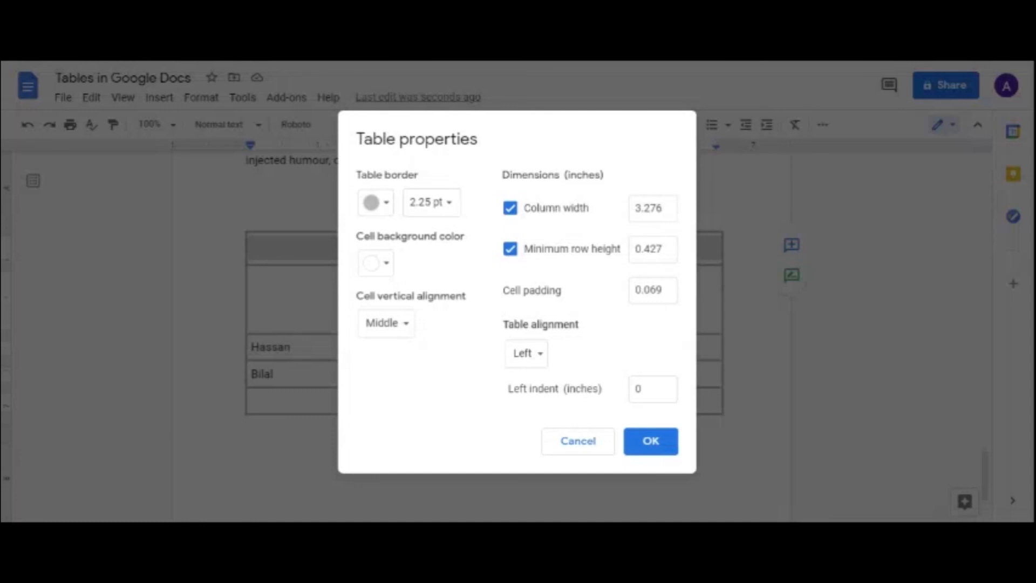
left_click(385, 264)
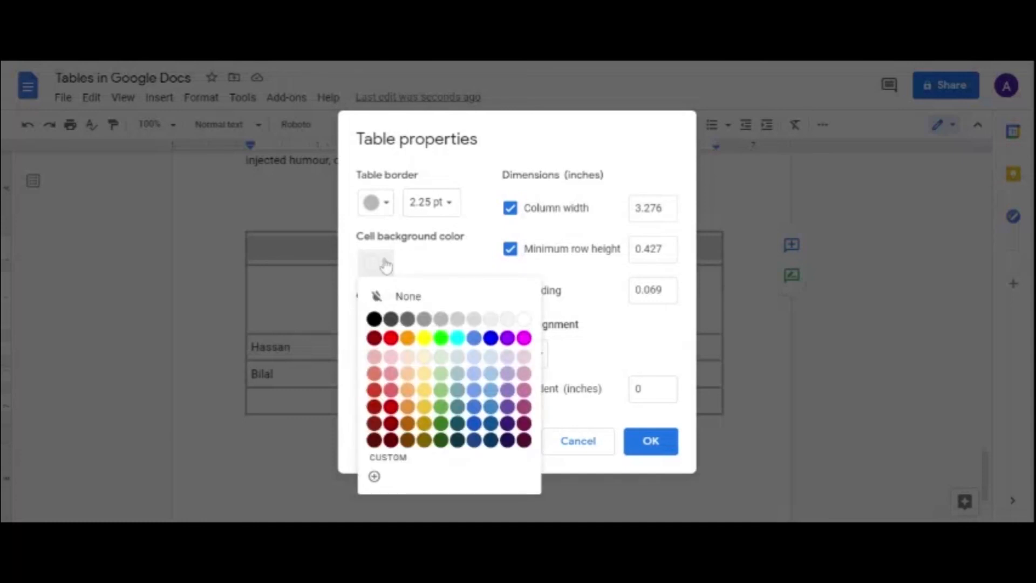
left_click(489, 320)
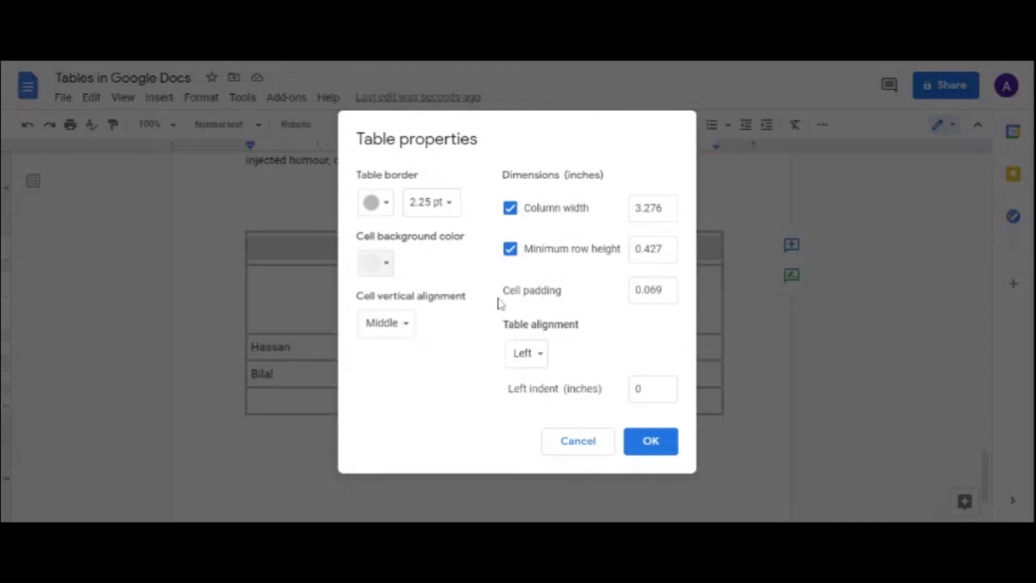
left_click(651, 442)
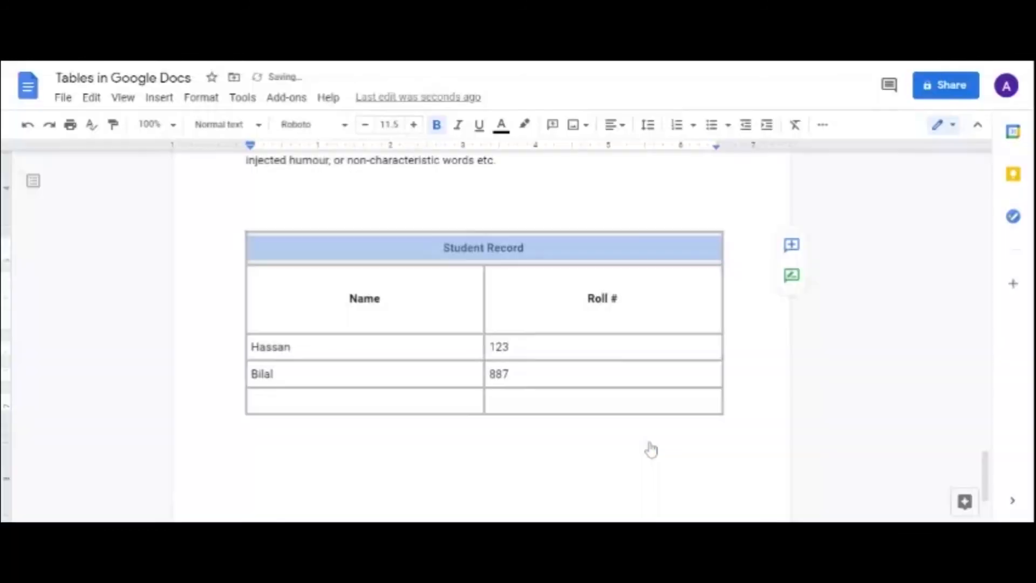
left_click(590, 299)
left_click(445, 247)
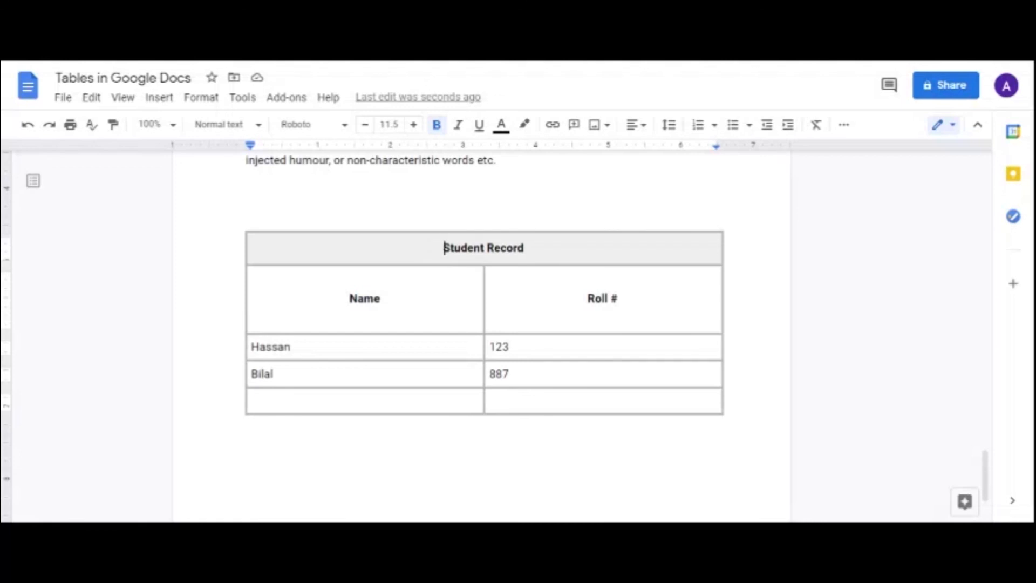
Step: Delete the empty last row of the table
left_click(252, 401)
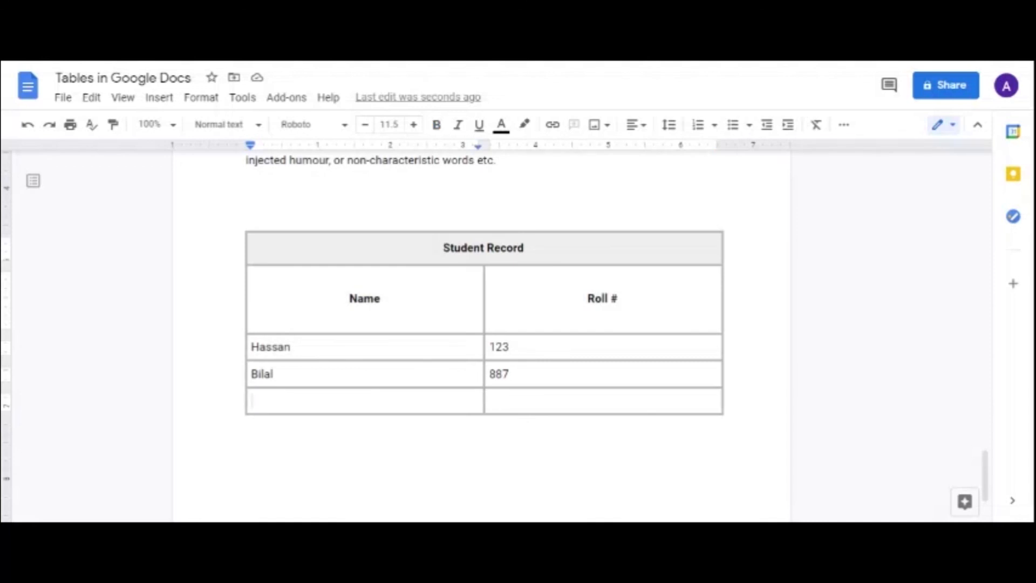
right_click(409, 401)
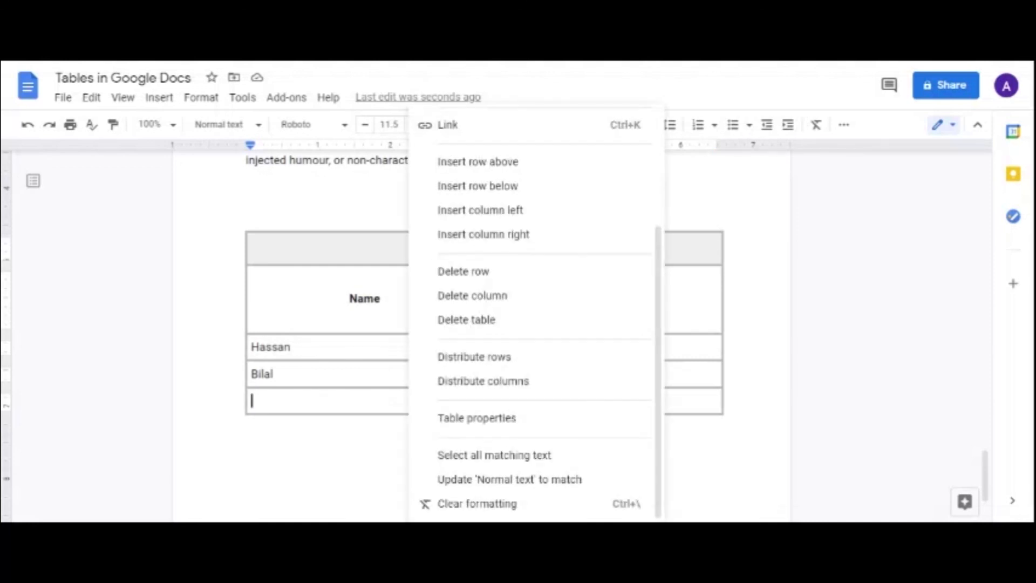
left_click(487, 279)
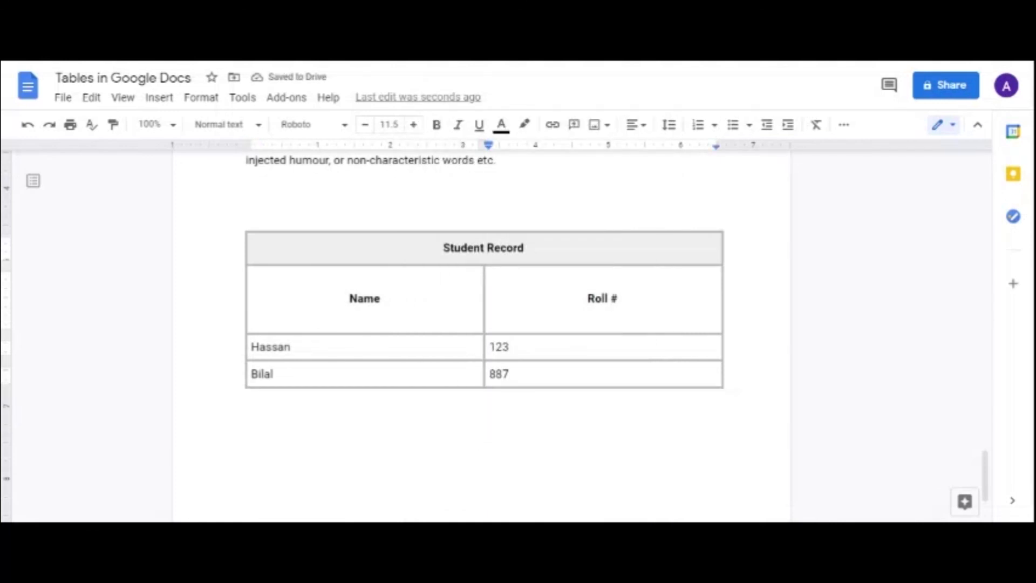
right_click(385, 248)
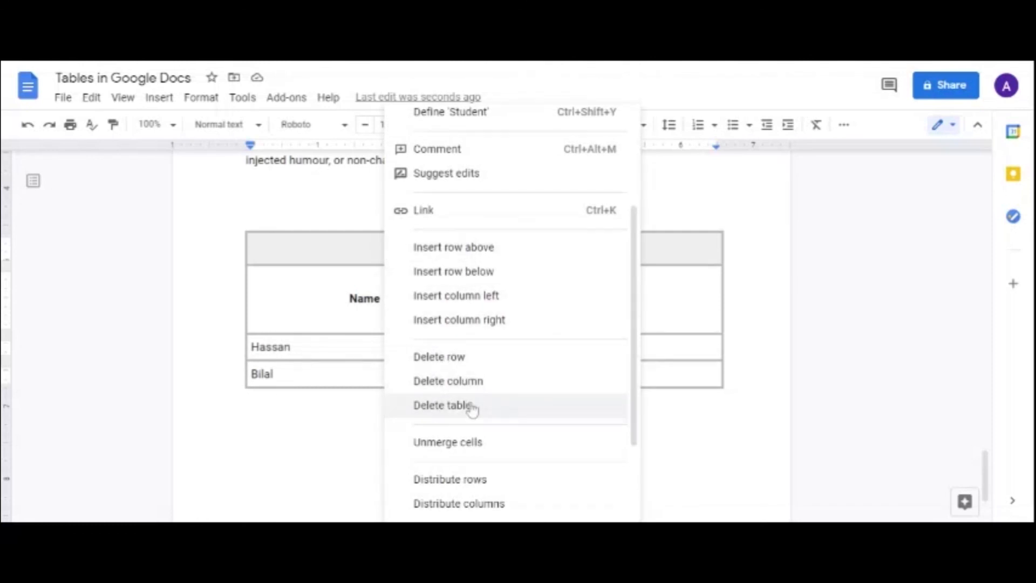
key("Escape")
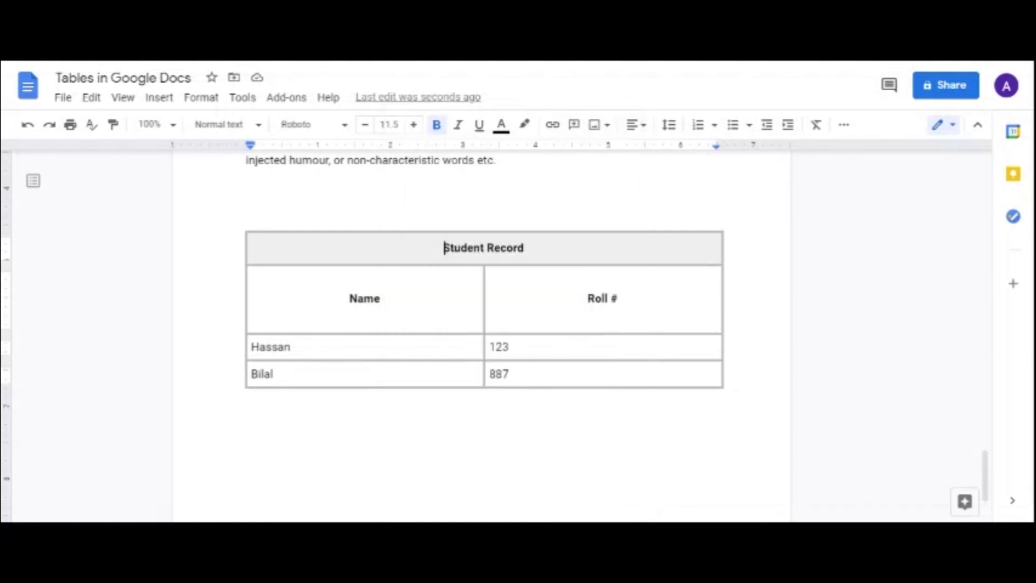